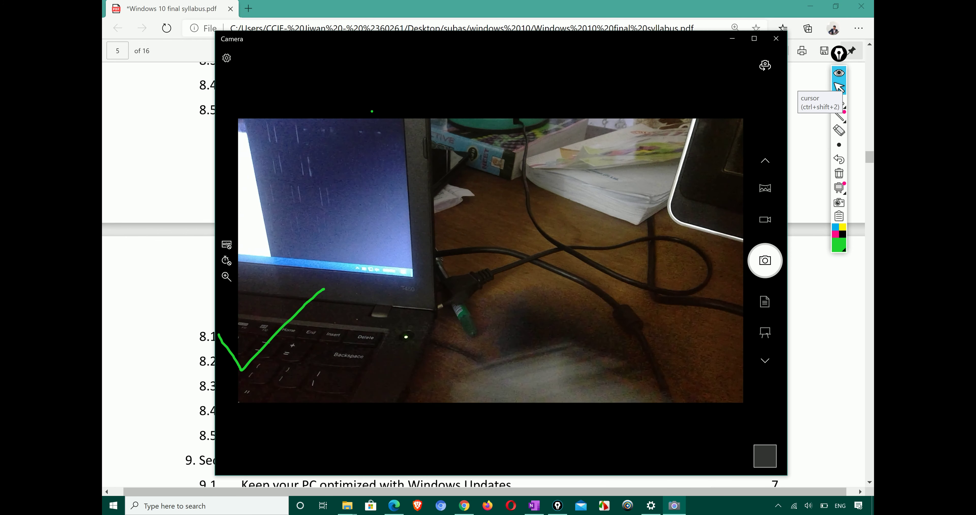
# Close the Camera window and draw a green check mark beside syllabus item 8.3, Connect Bluetooth devices
pyautogui.click(838, 87)
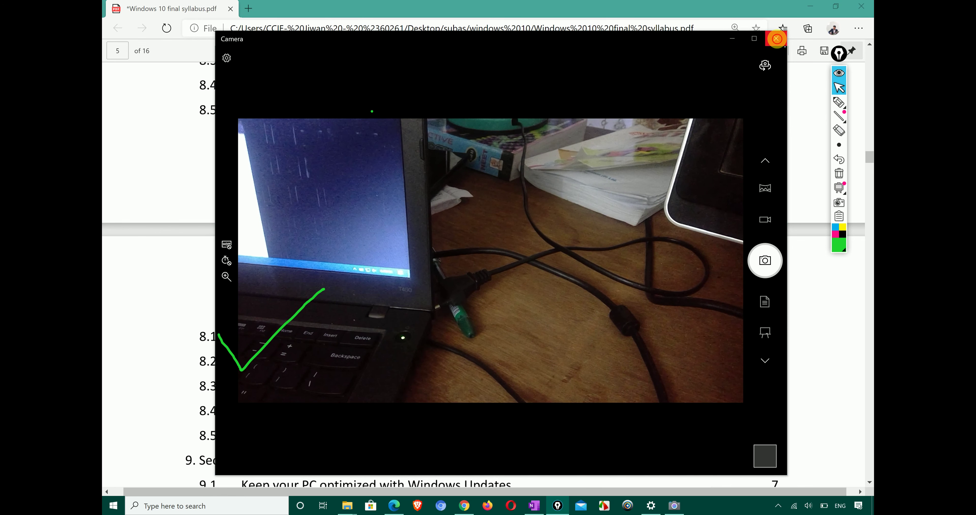
pyautogui.click(776, 38)
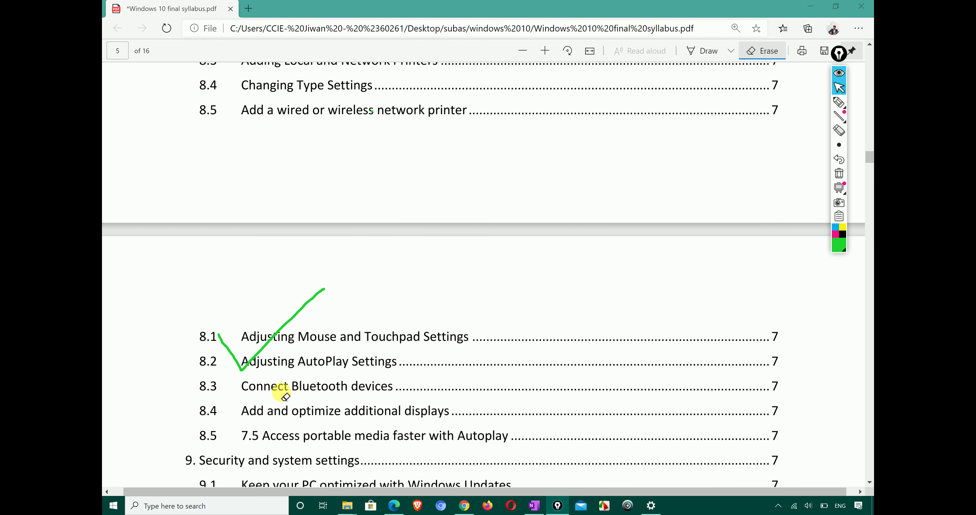
pyautogui.click(839, 102)
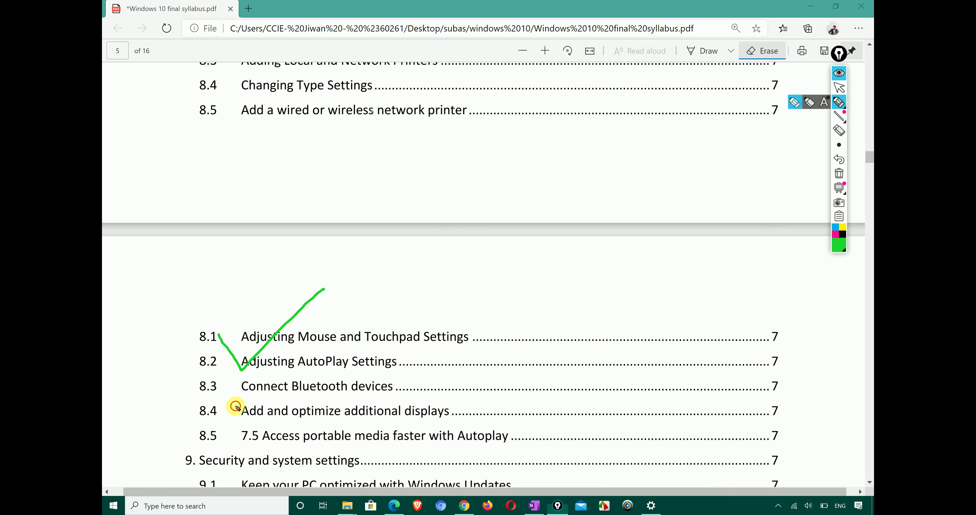
pyautogui.moveTo(229, 397); pyautogui.dragTo(271, 388)
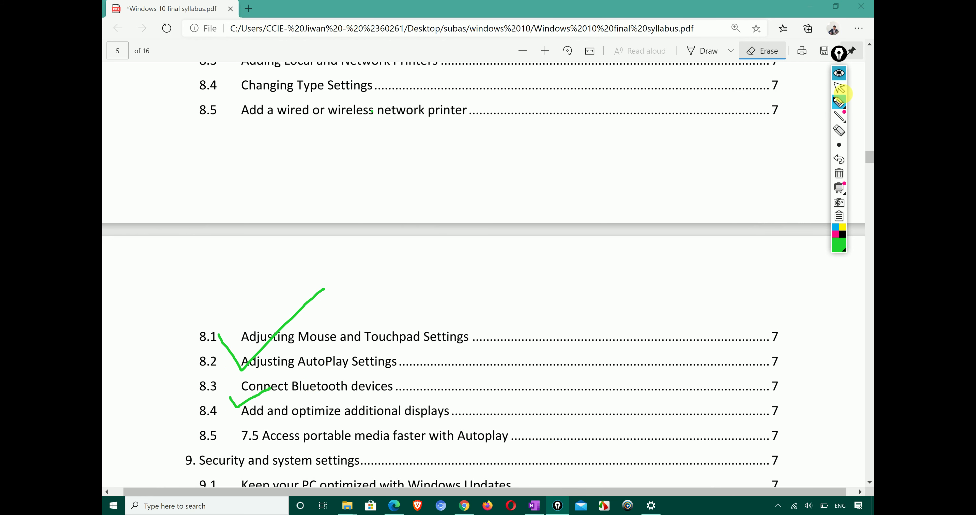
pyautogui.click(839, 87)
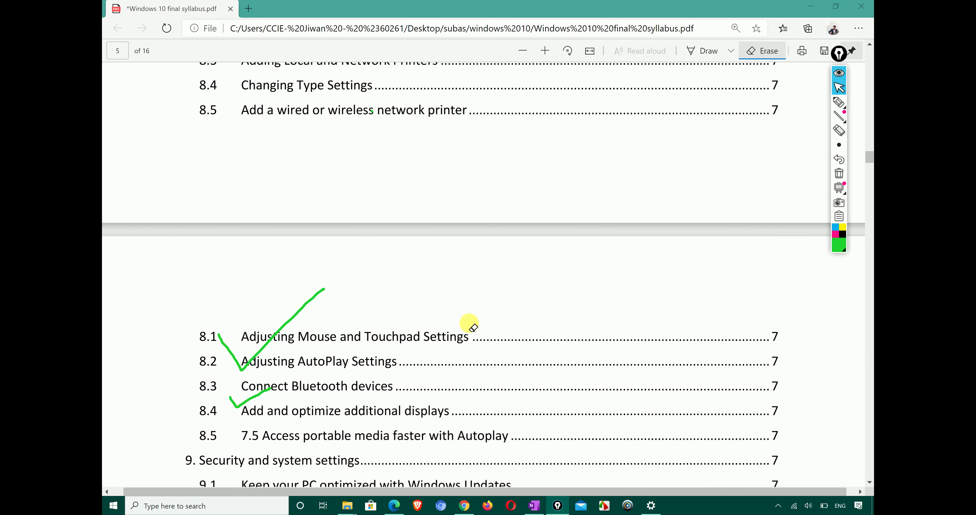
# Search for and launch the Camera app, keeping its window in front of the syllabus PDF
pyautogui.press('super')
pyautogui.write('camera')
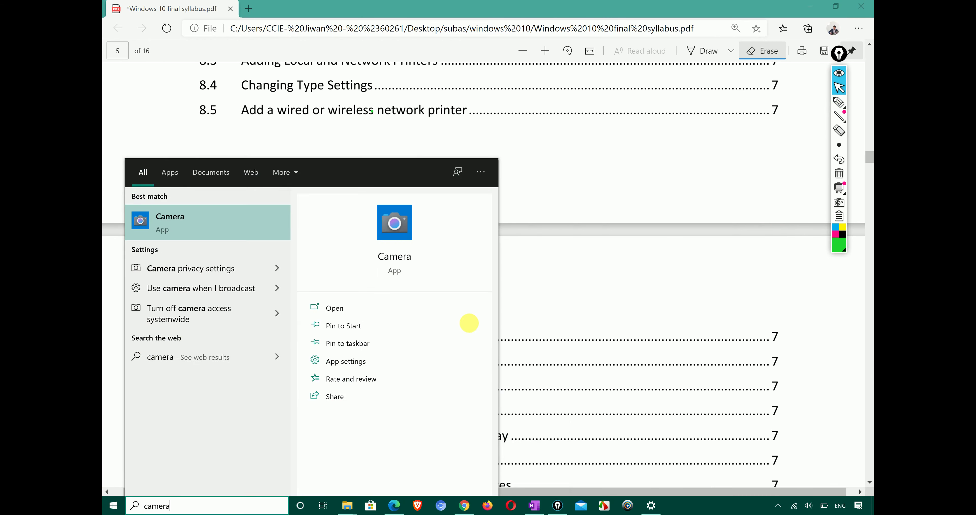
pyautogui.press('Return')
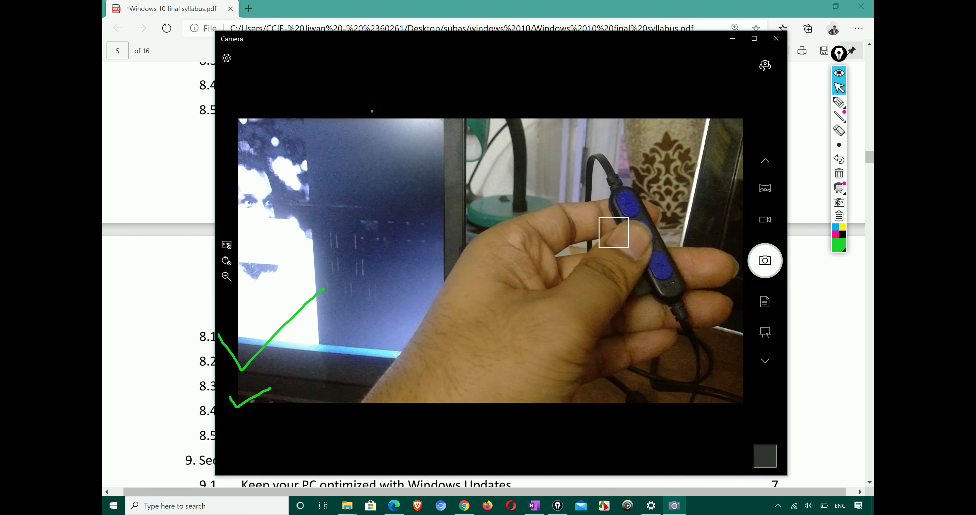
pyautogui.click(104, 386)
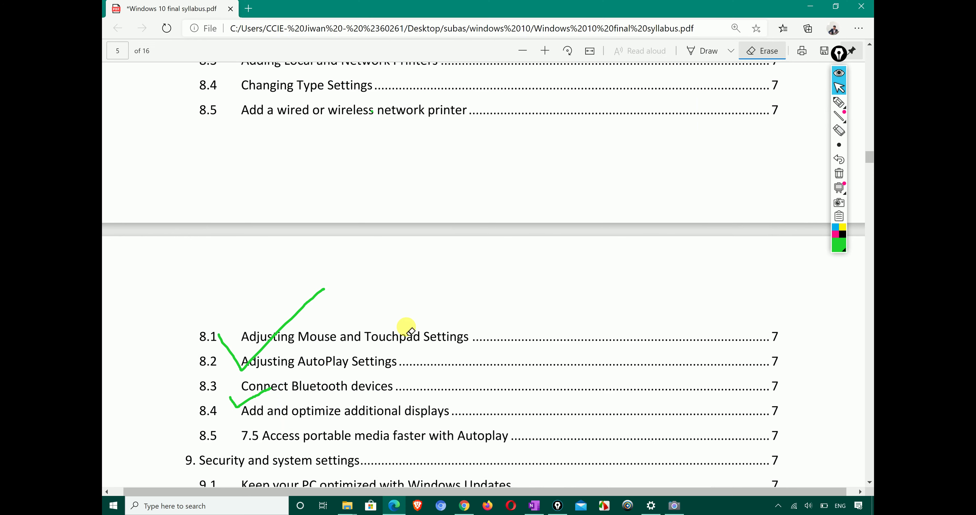
pyautogui.click(669, 506)
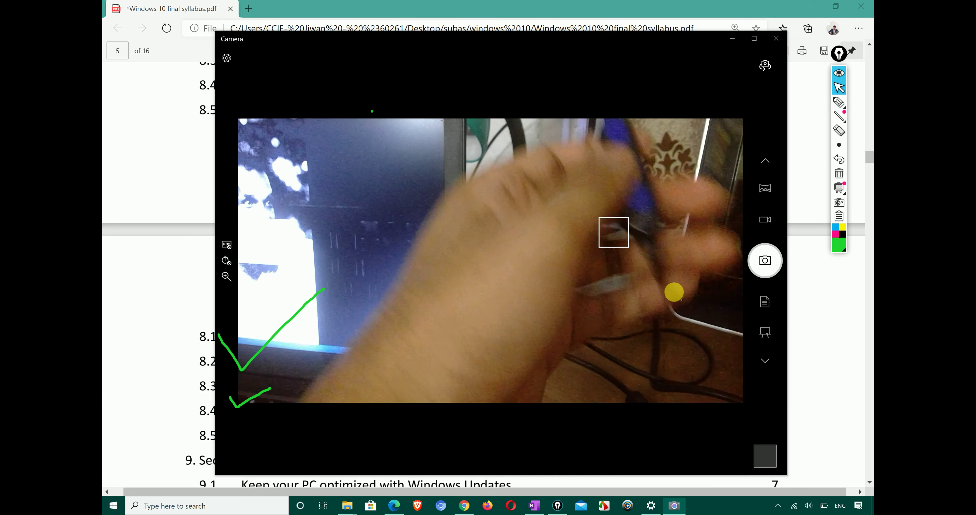
# Snap the Camera window to the right half of the desktop and choose the syllabus PDF for the other half
pyautogui.press('super')
pyautogui.press('super')
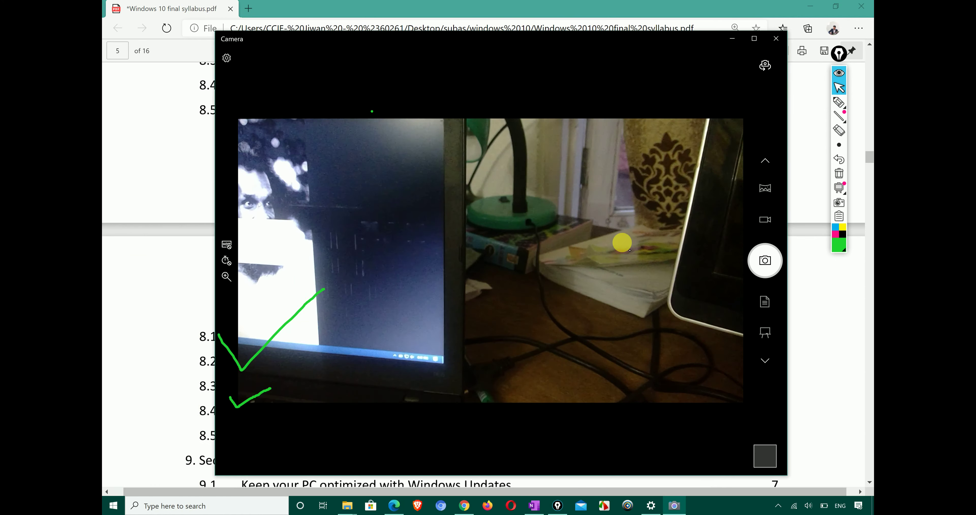
pyautogui.press('super+Right')
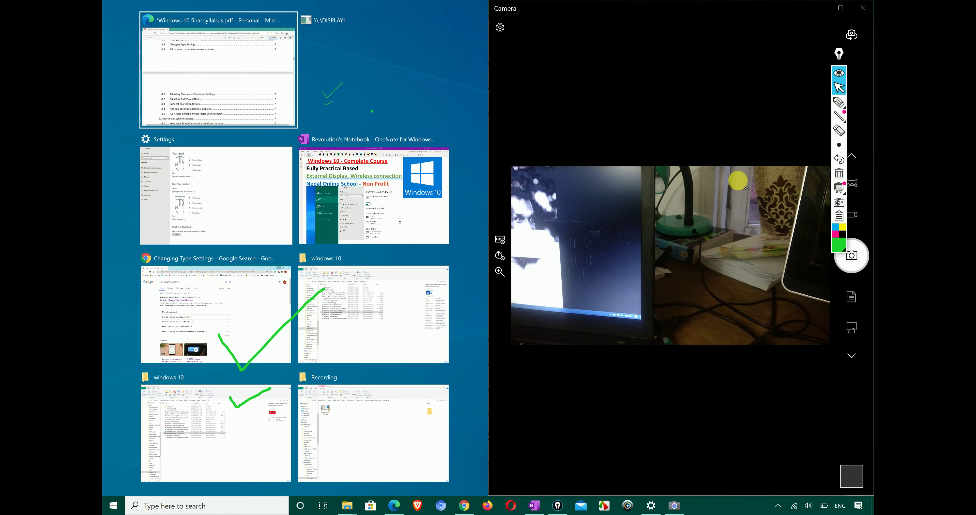
pyautogui.press('Return')
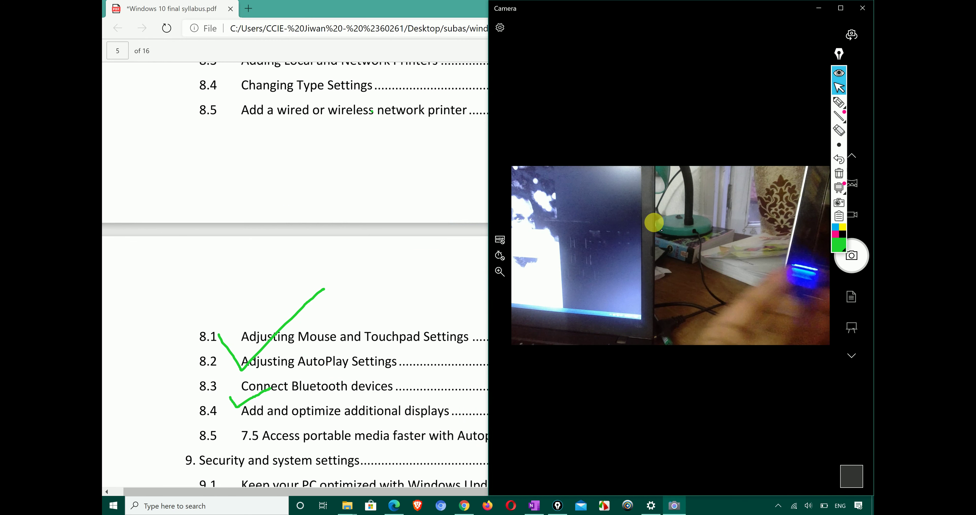
# Minimize the syllabus PDF and close the Touchpad settings window, leaving the desktop beside the Camera view
pyautogui.click(233, 268)
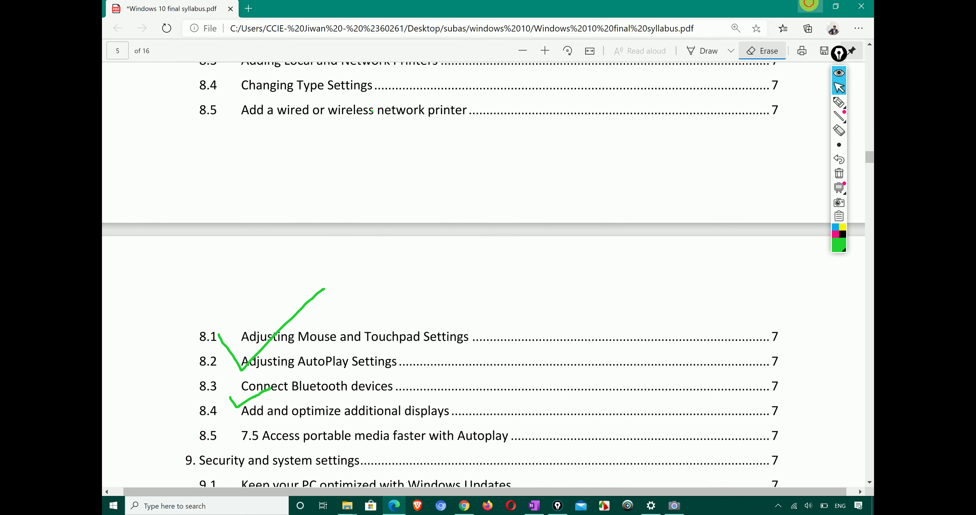
pyautogui.click(809, 6)
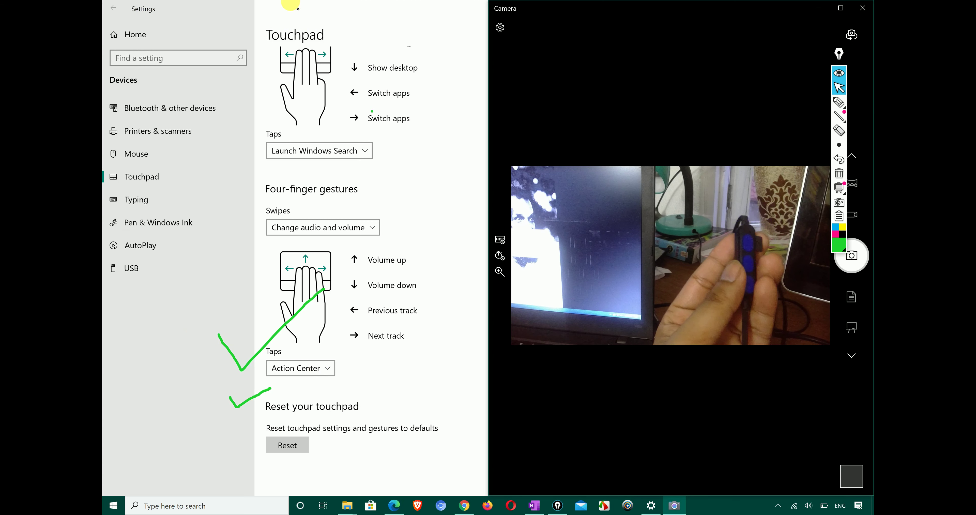
pyautogui.click(460, 9)
pyautogui.click(862, 8)
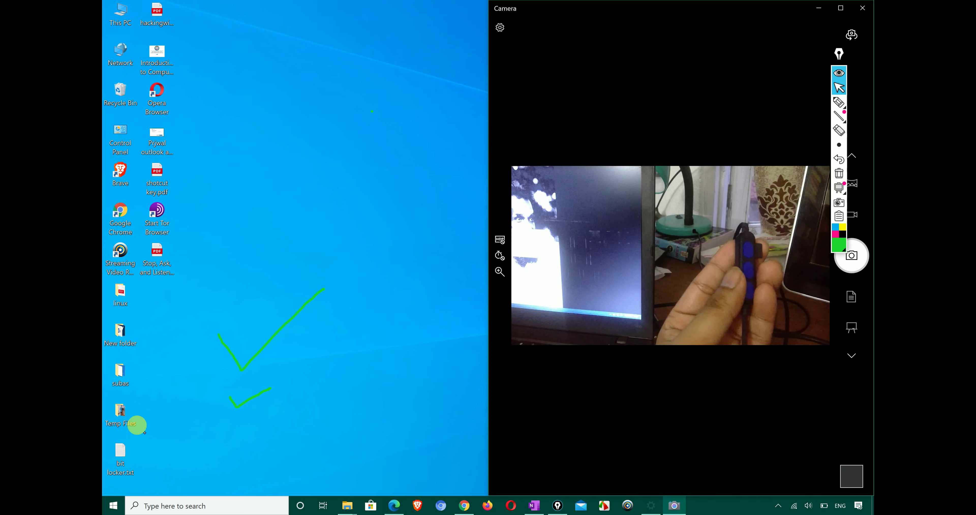
# Open Windows Settings and snap it to the left half of the desktop beside the Camera window
pyautogui.click(112, 504)
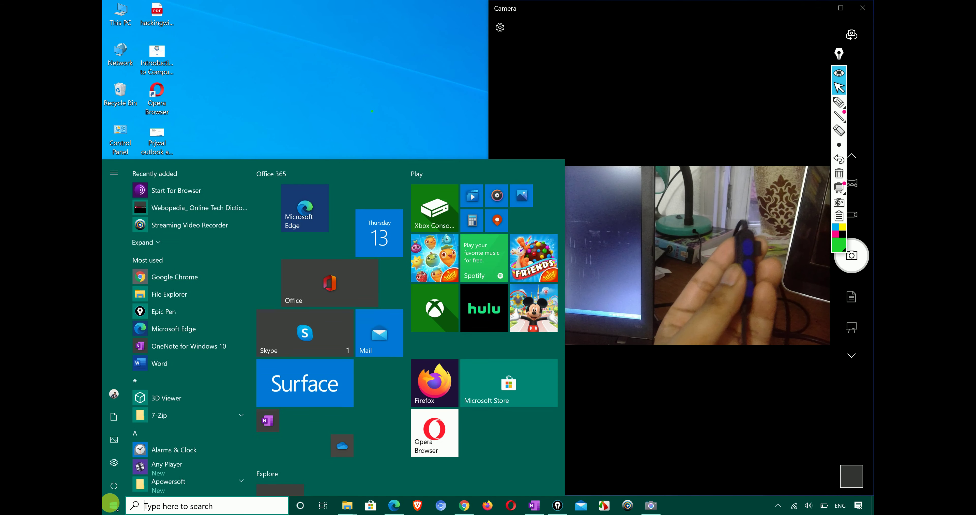
pyautogui.click(113, 462)
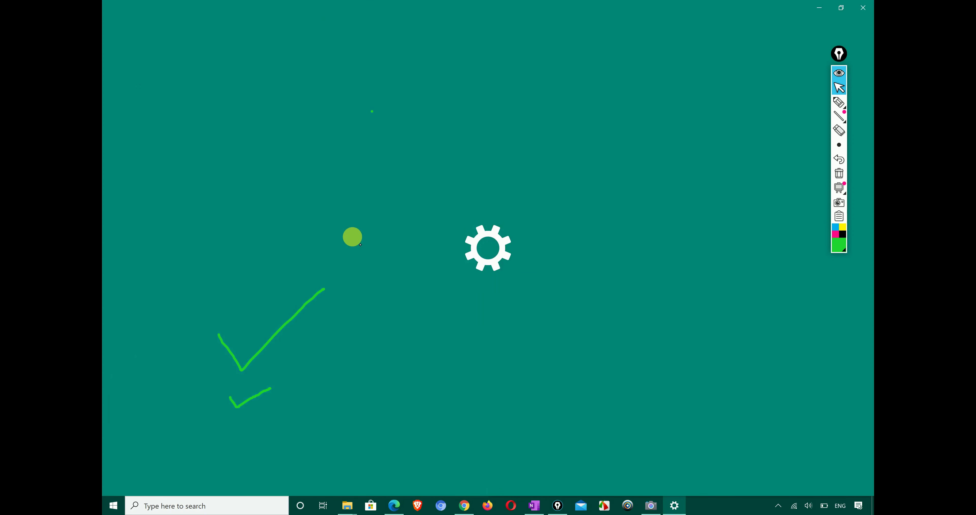
pyautogui.moveTo(524, 7); pyautogui.dragTo(106, 144)
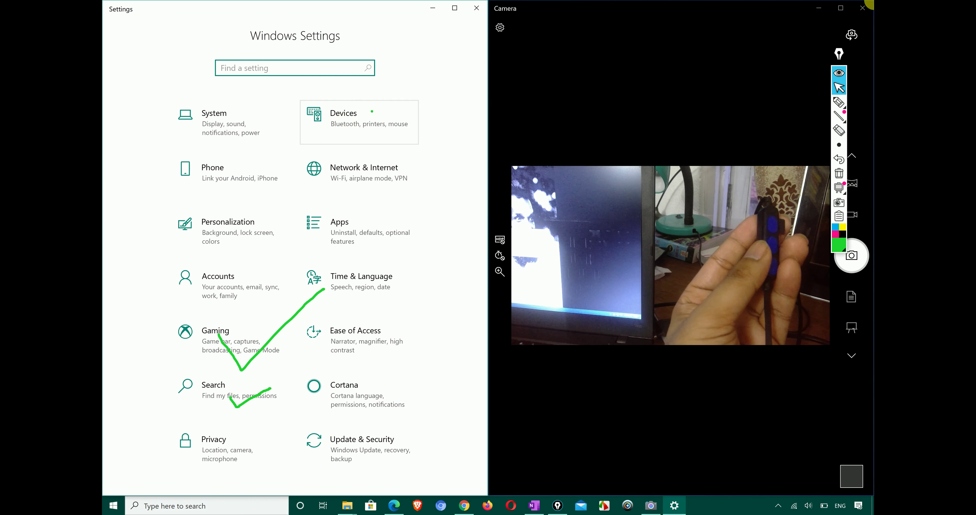
# Hide the pen annotations with their toolbar moved off the Camera view, and open the Devices settings
pyautogui.click(841, 71)
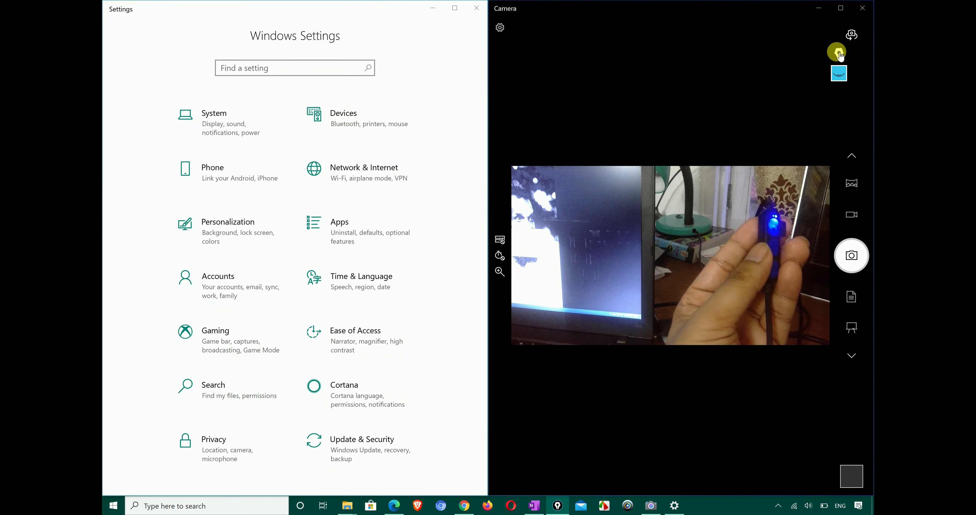
pyautogui.moveTo(835, 50); pyautogui.dragTo(436, 23)
pyautogui.click(335, 126)
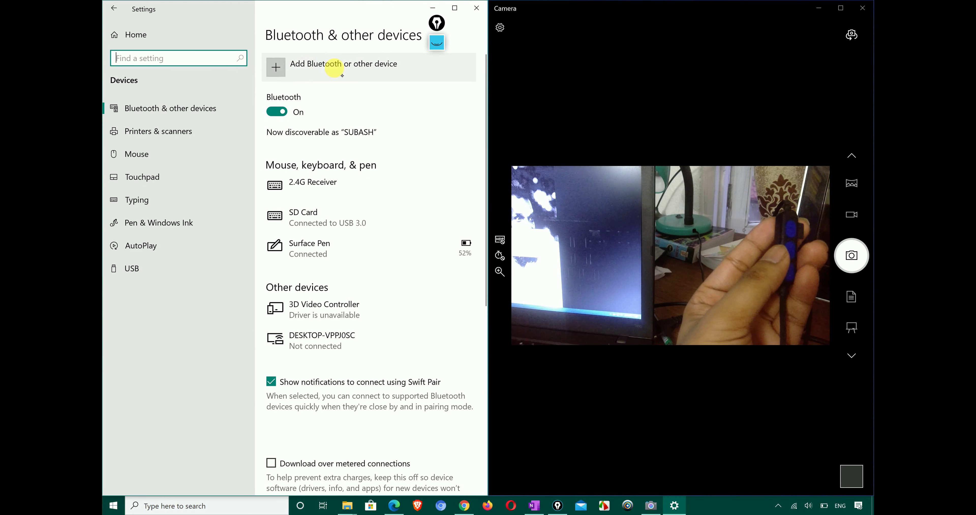
pyautogui.click(284, 73)
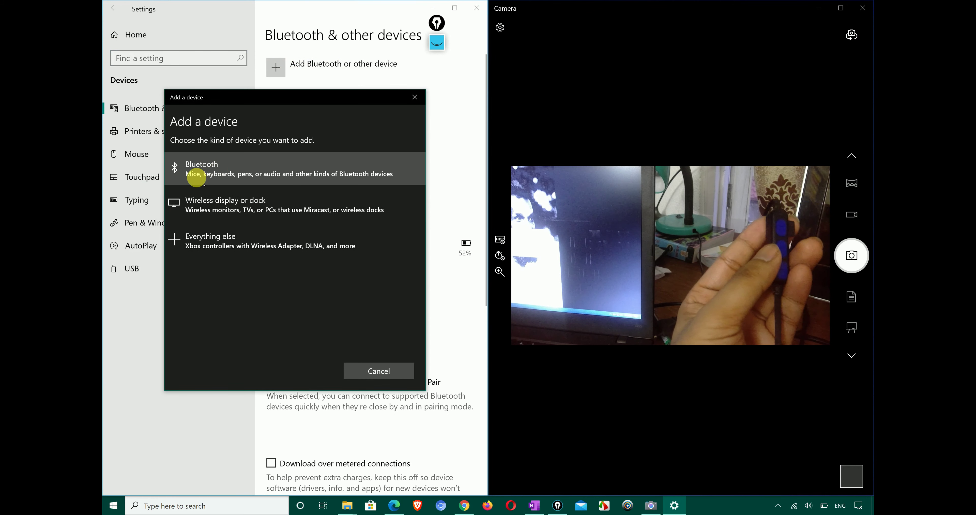
pyautogui.click(296, 181)
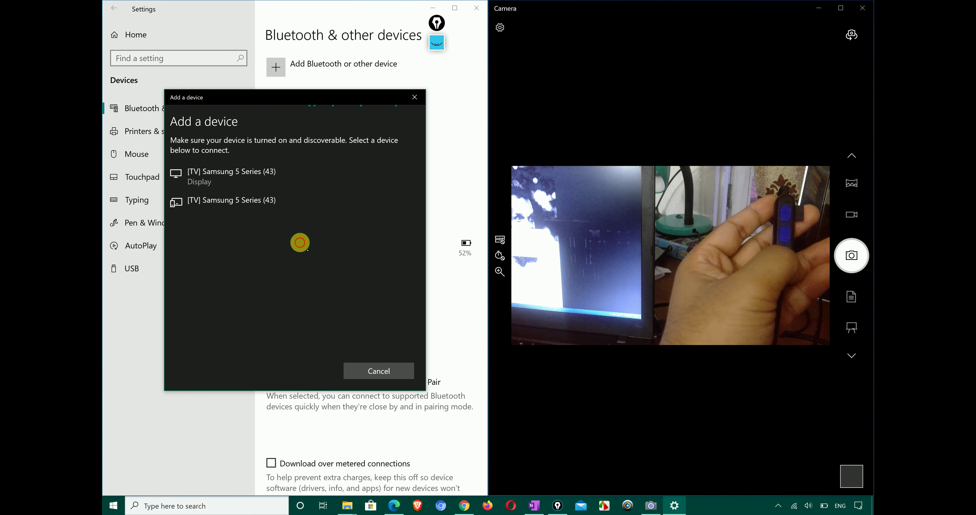
pyautogui.click(379, 371)
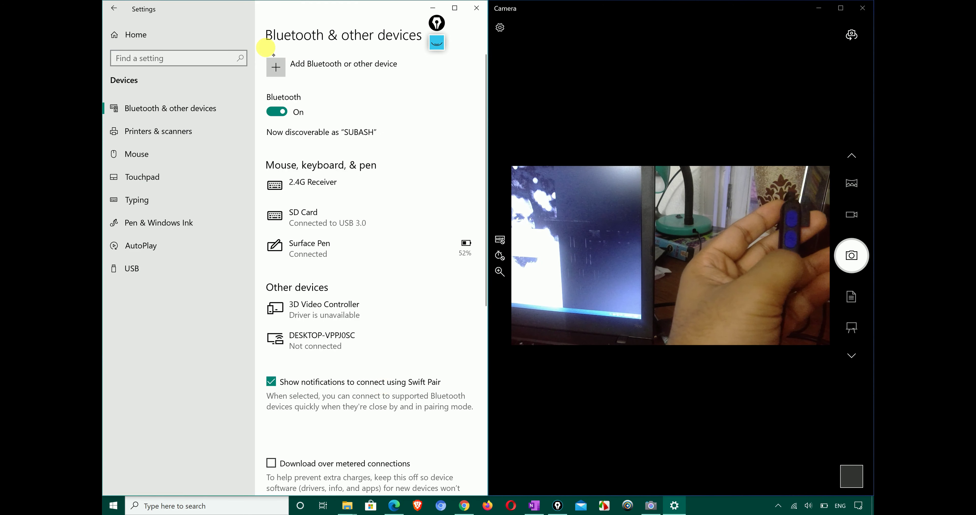
# Add a new device of the Bluetooth kind and connect the audio headset named BT
pyautogui.click(277, 73)
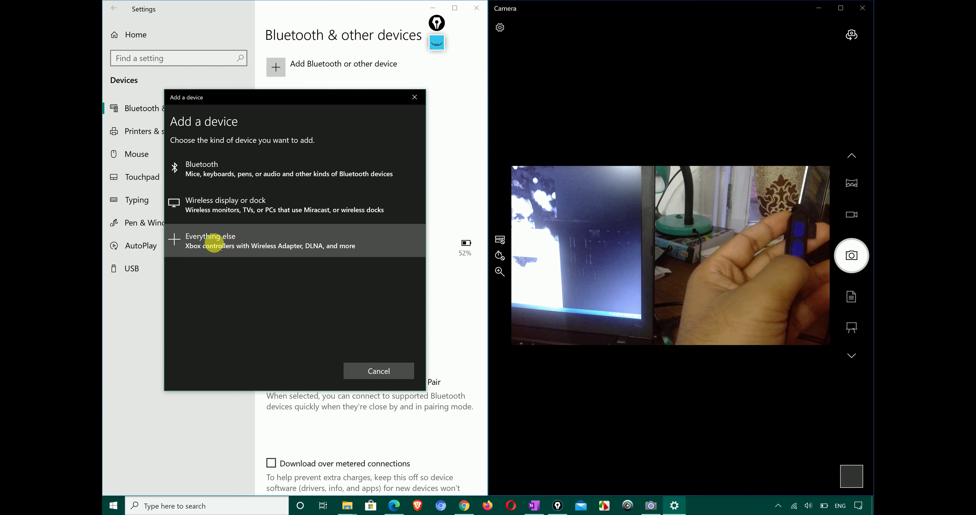
pyautogui.click(223, 165)
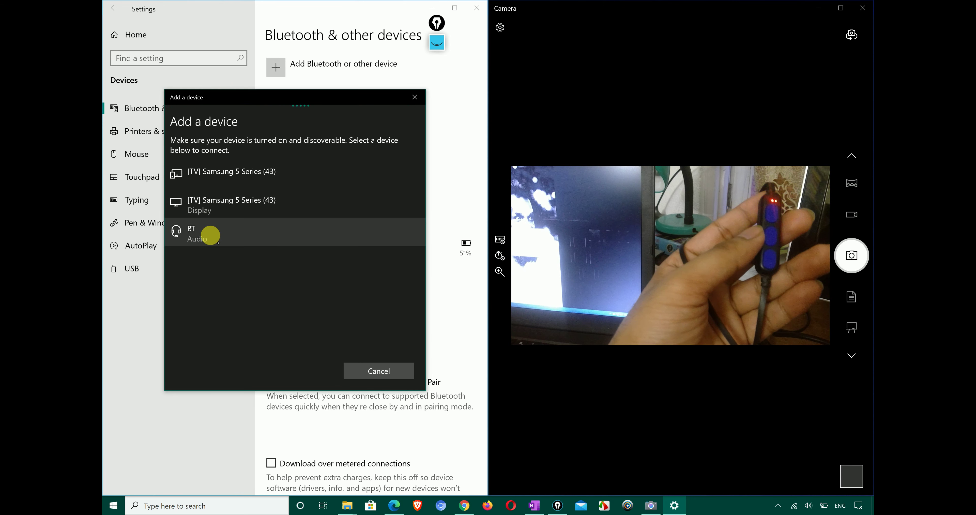
pyautogui.click(211, 236)
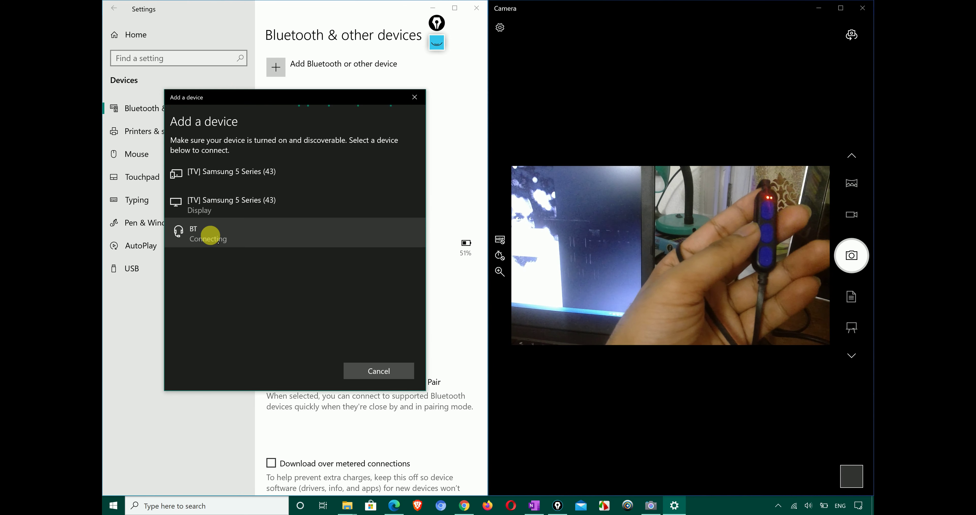
pyautogui.click(385, 371)
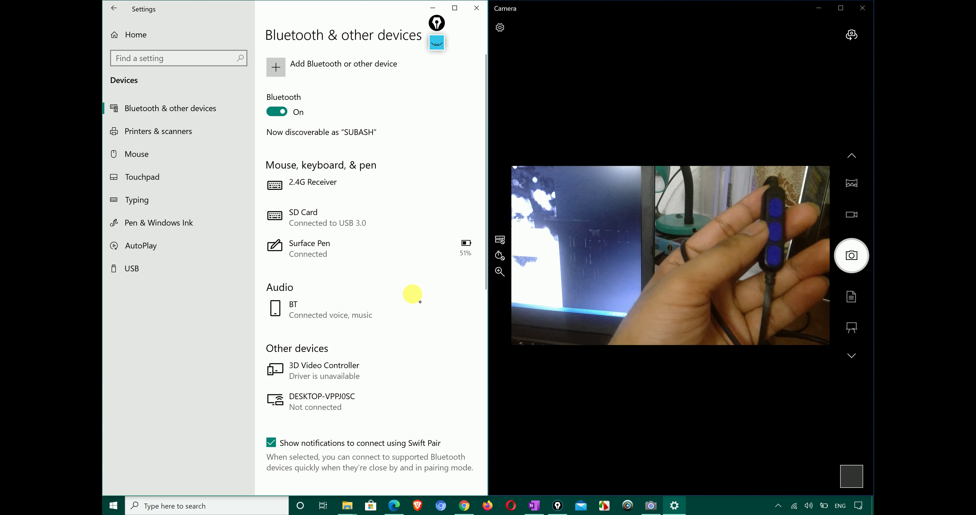
# Remove the BT audio device from the Bluetooth device list and confirm the removal
pyautogui.click(382, 322)
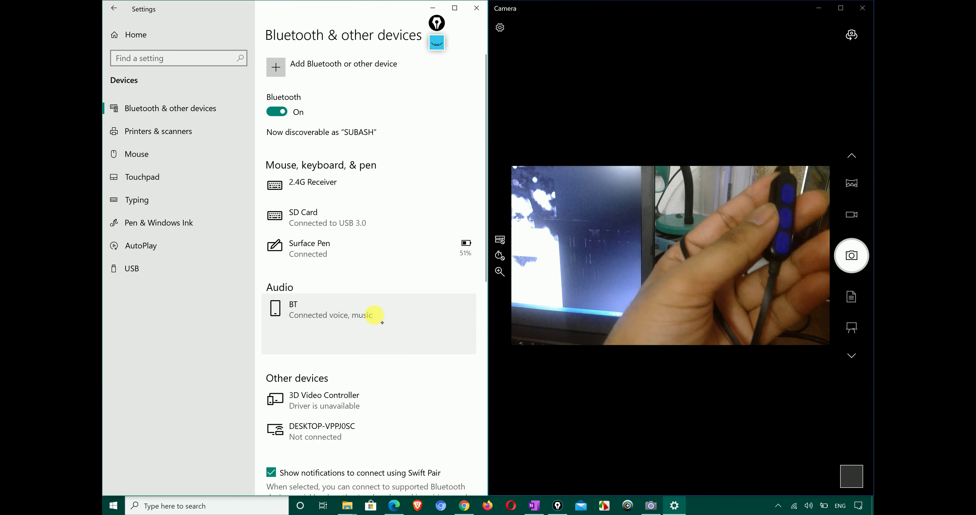
pyautogui.click(434, 351)
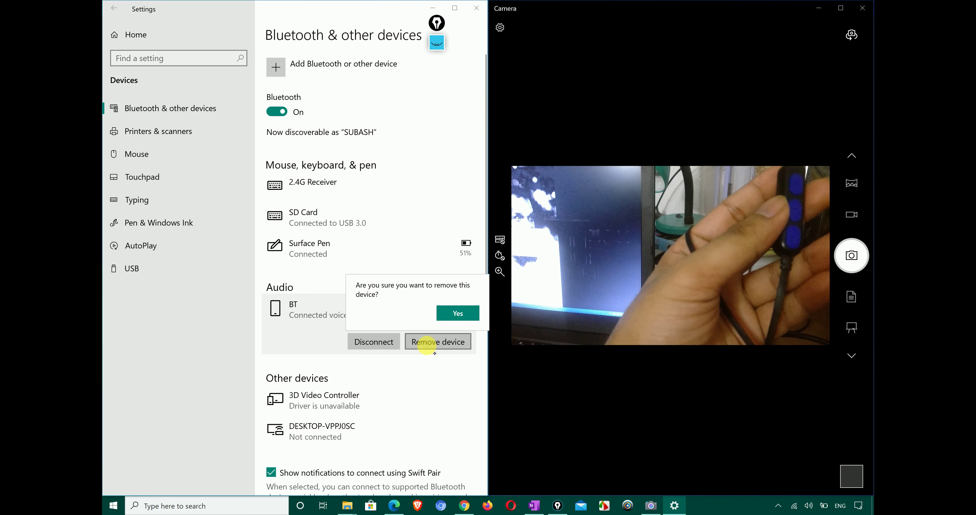
pyautogui.click(455, 314)
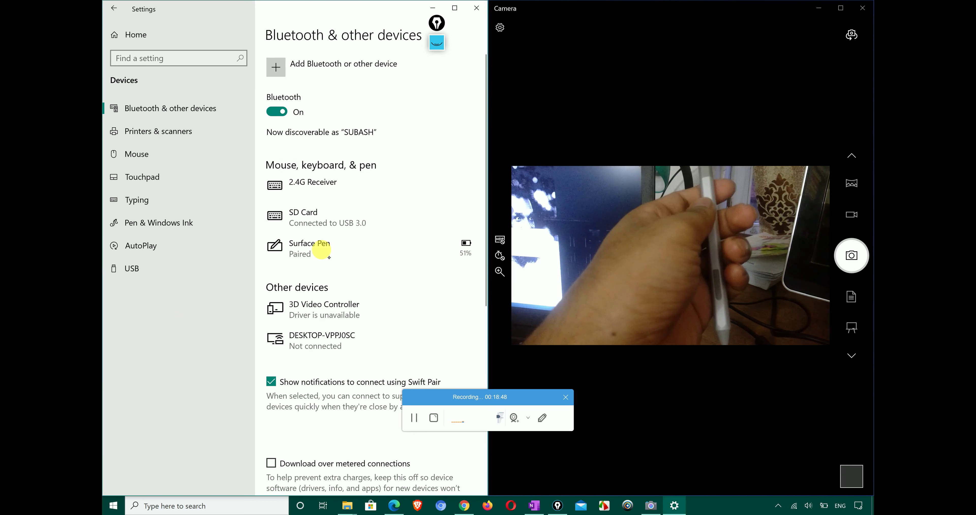
# Maximize the Settings window and remove the paired Surface Pen from the Bluetooth devices
pyautogui.click(456, 12)
pyautogui.click(331, 246)
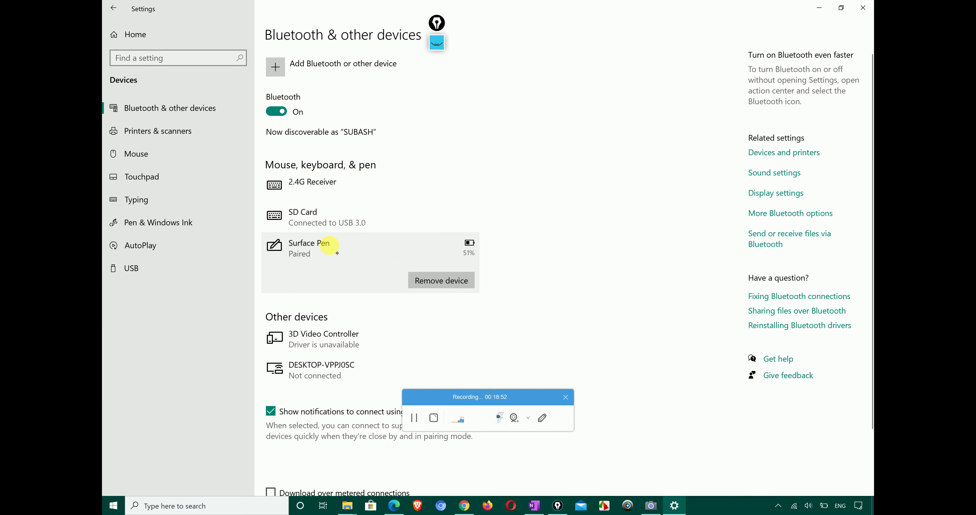
pyautogui.click(443, 280)
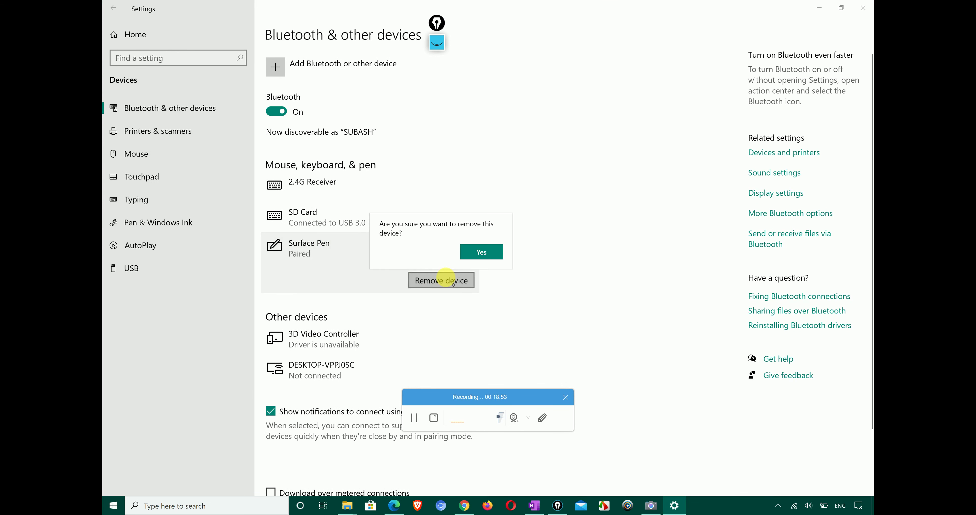
pyautogui.click(477, 255)
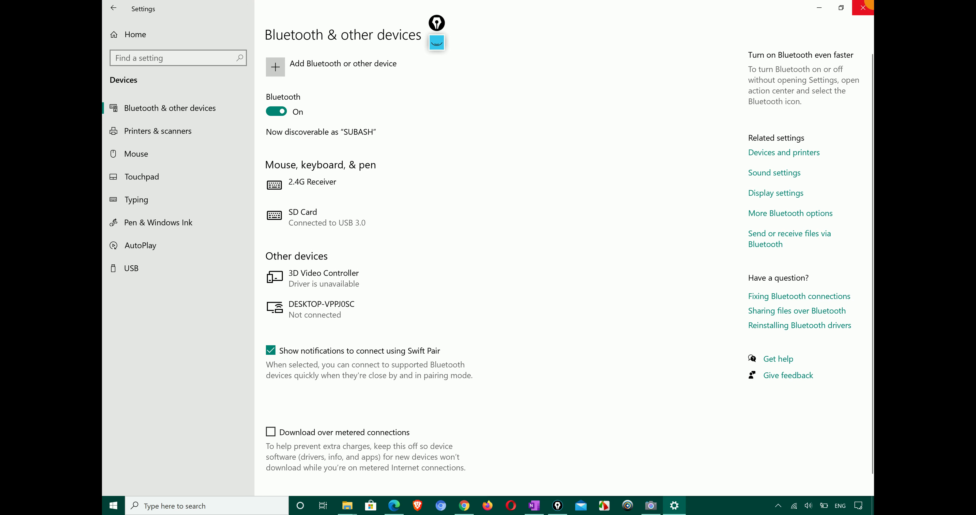
pyautogui.click(819, 8)
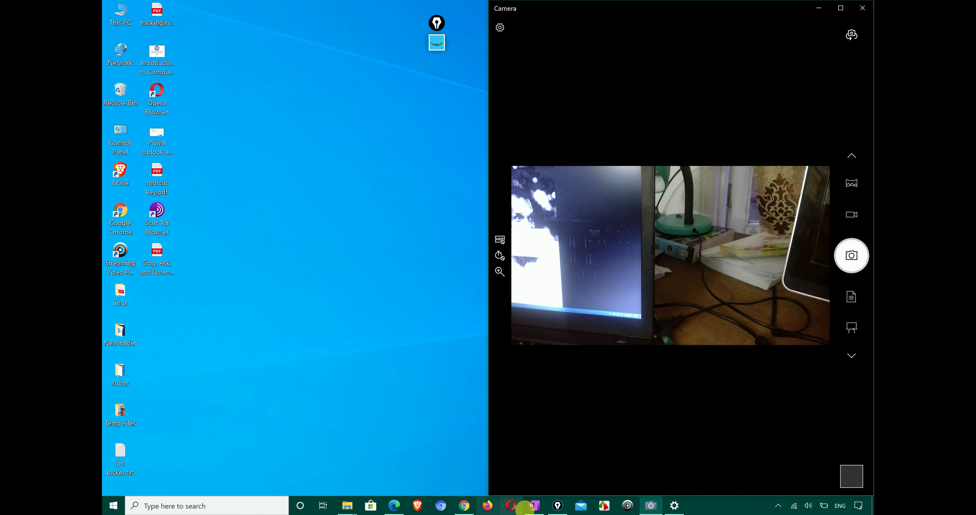
pyautogui.click(674, 506)
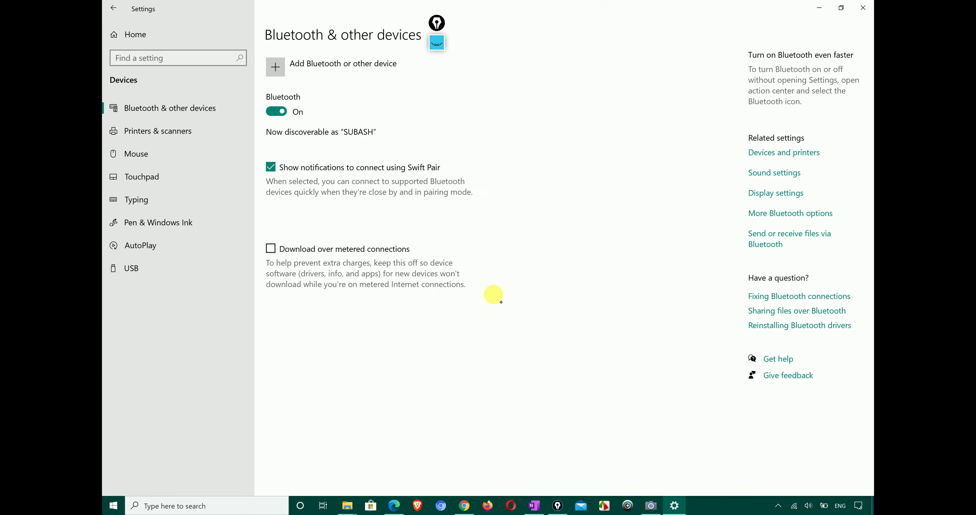
# Restore the Settings window beside the Camera view and pair the Surface Pen as a new Bluetooth device
pyautogui.press('super+Down')
pyautogui.moveTo(110, 166); pyautogui.dragTo(103, 165)
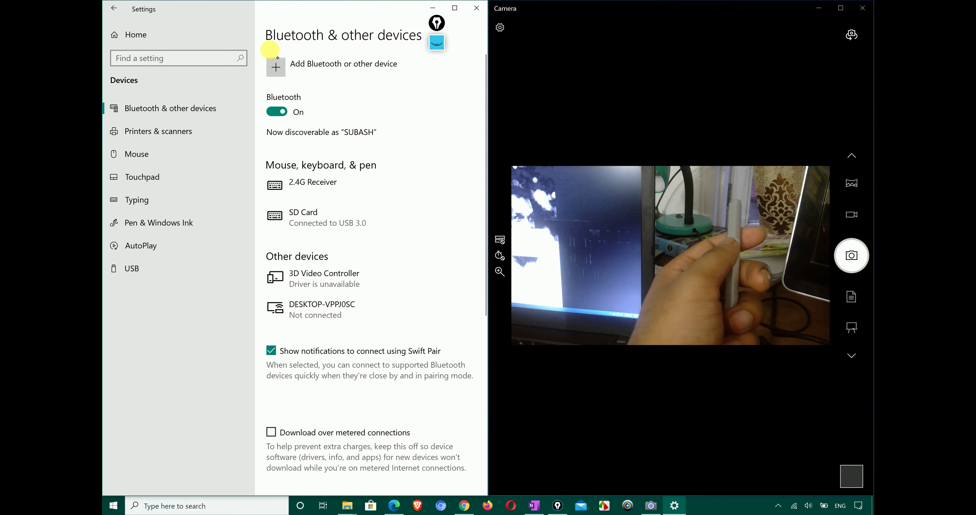
pyautogui.click(275, 67)
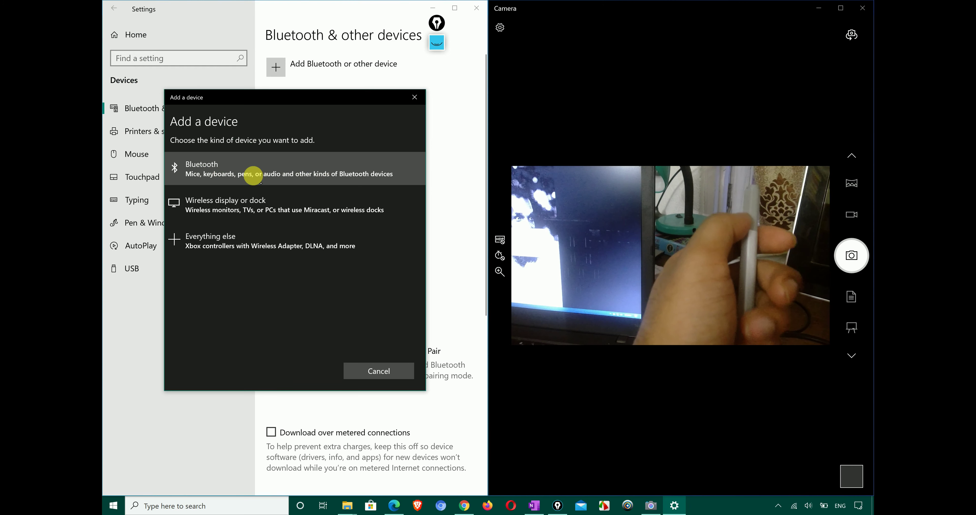
pyautogui.click(253, 175)
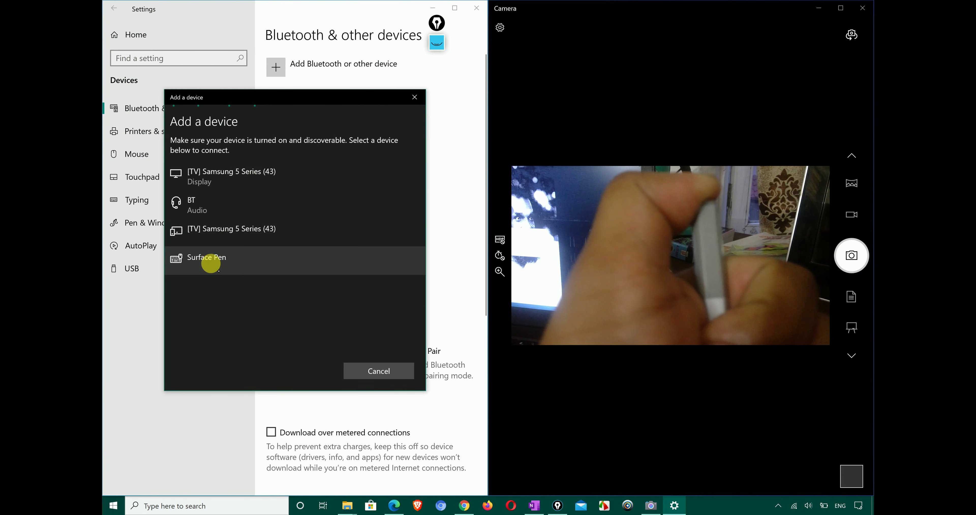
pyautogui.click(211, 262)
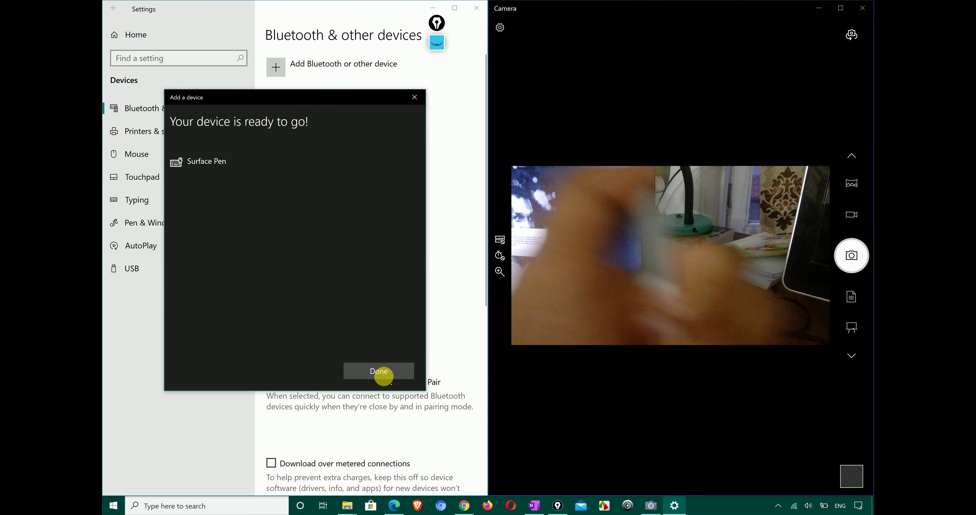
pyautogui.click(375, 369)
# Search for discoverable devices of the Bluetooth kind, then leave the device dialog without connecting any
pyautogui.click(301, 66)
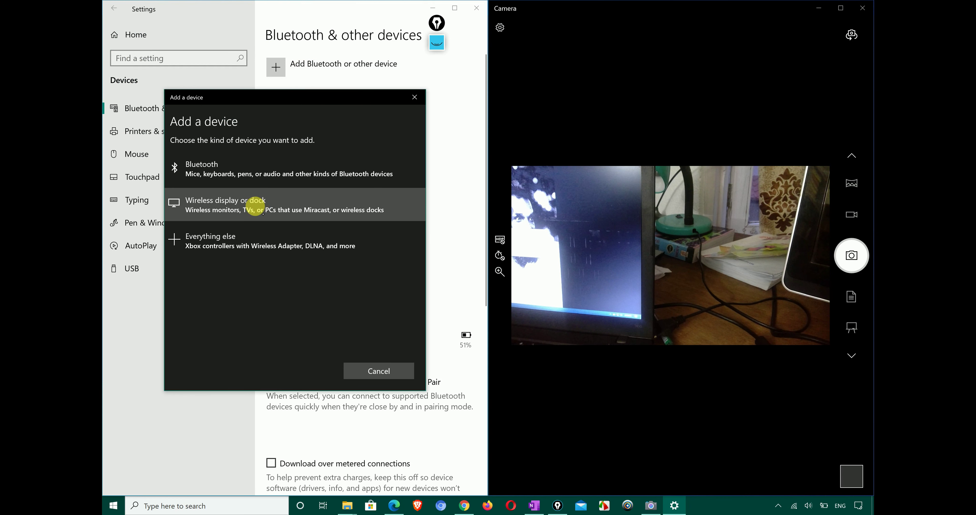
pyautogui.click(259, 171)
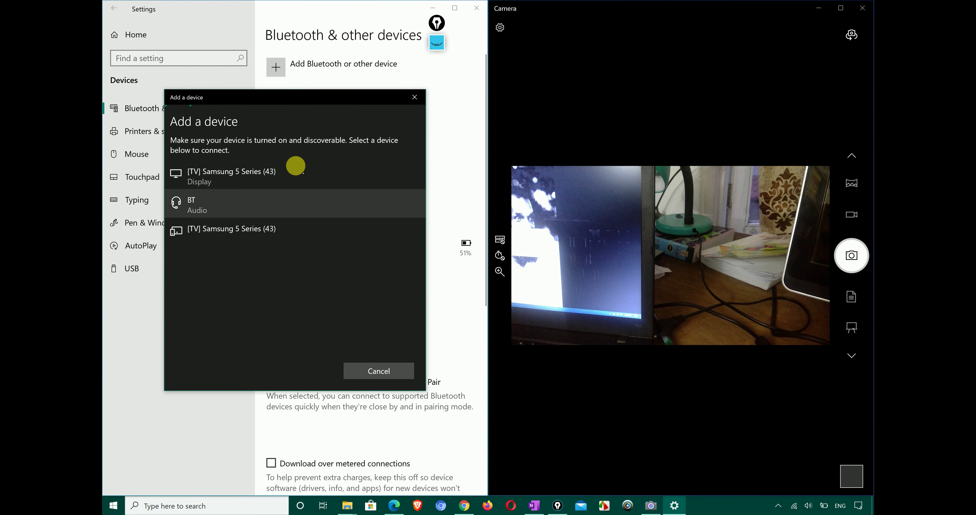
pyautogui.click(401, 233)
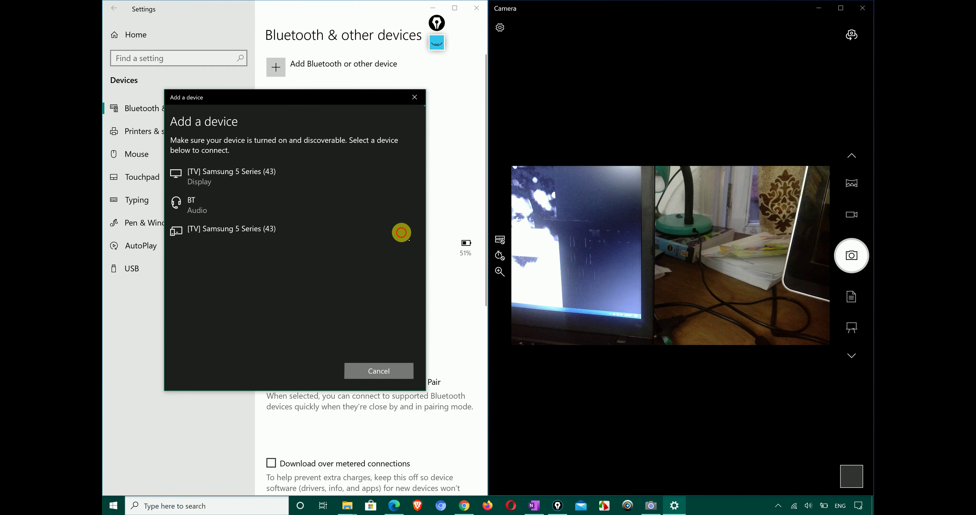
pyautogui.click(272, 65)
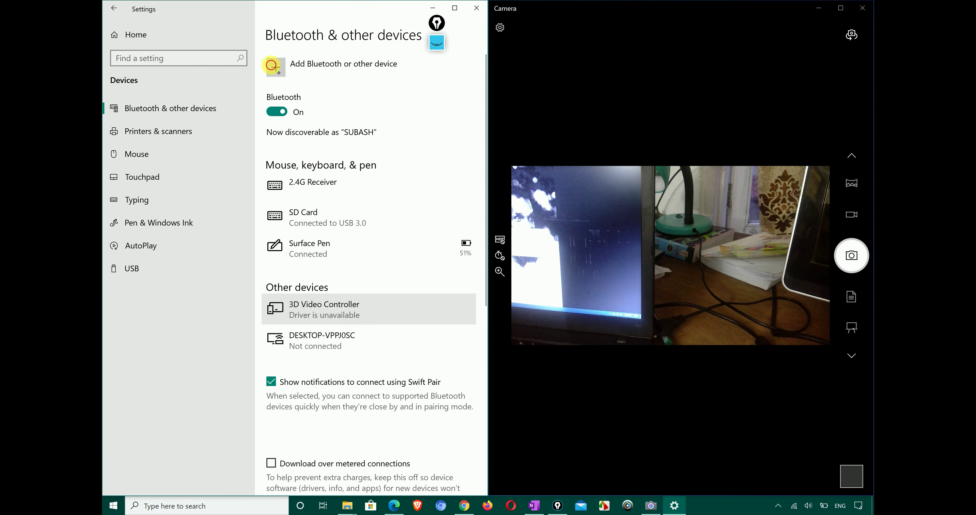
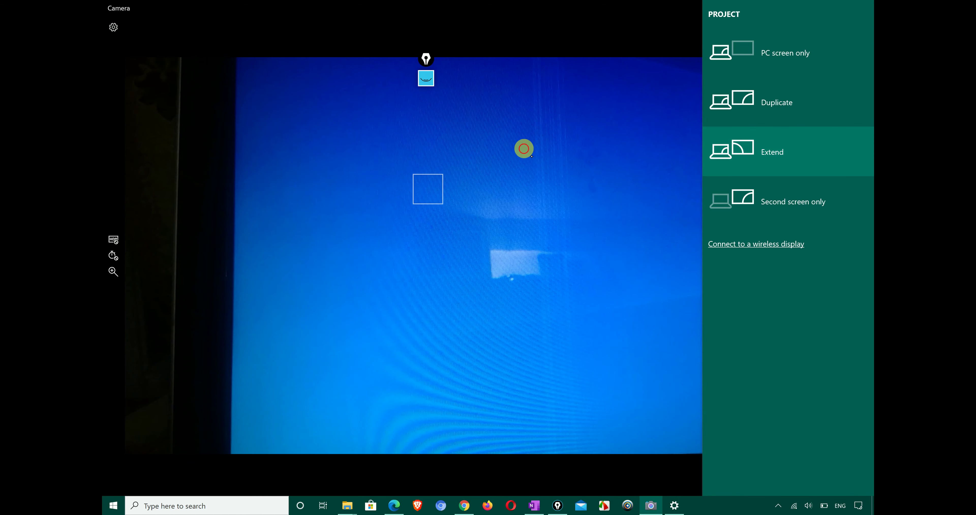
# Dismiss the projection options and minimize the Settings window to uncover the desktop beside the Camera view
pyautogui.click(523, 148)
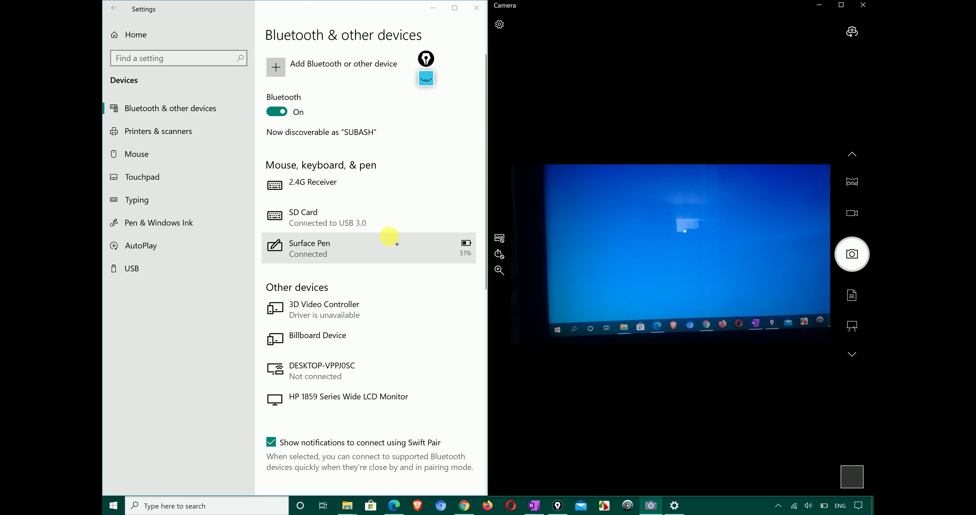
pyautogui.click(138, 368)
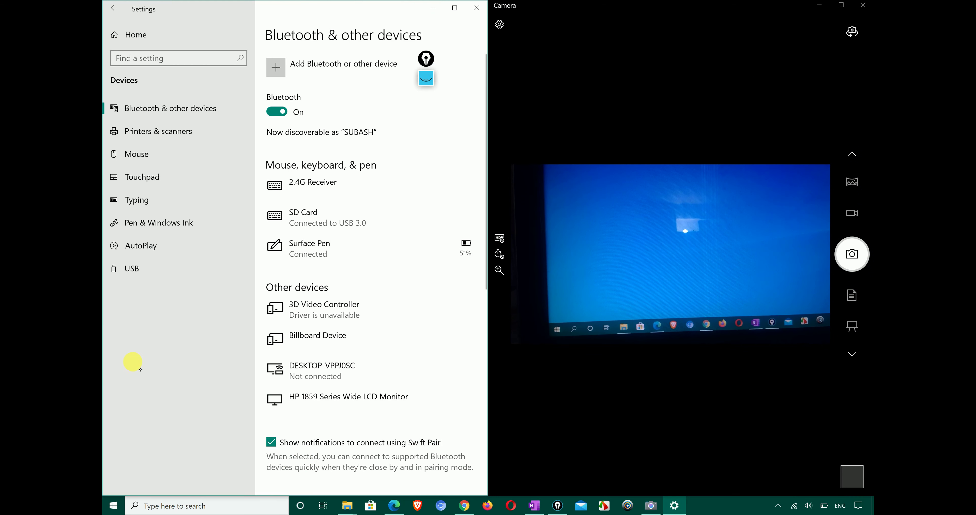
pyautogui.click(433, 9)
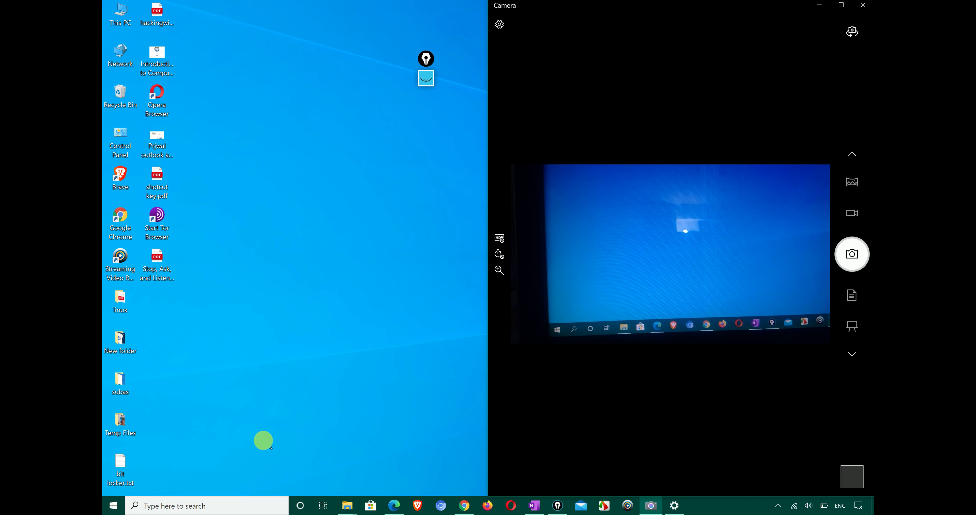
# Switch to Chrome, open a new tab and close the "Changing Type Settings" search tab
pyautogui.click(471, 508)
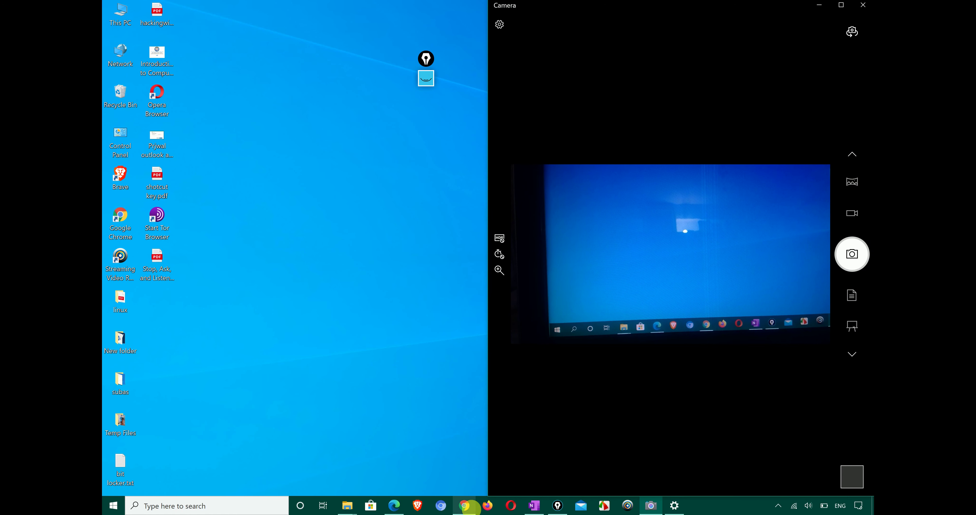
pyautogui.click(451, 461)
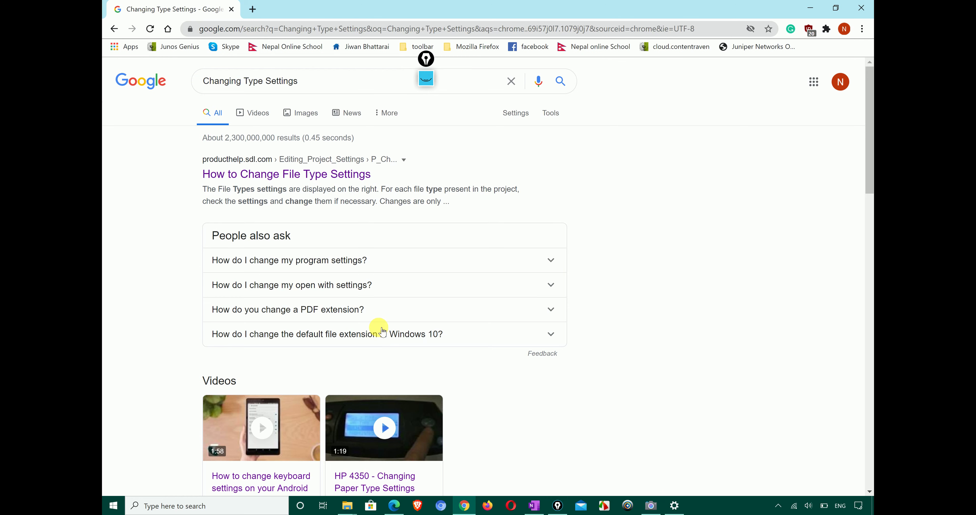
pyautogui.click(250, 9)
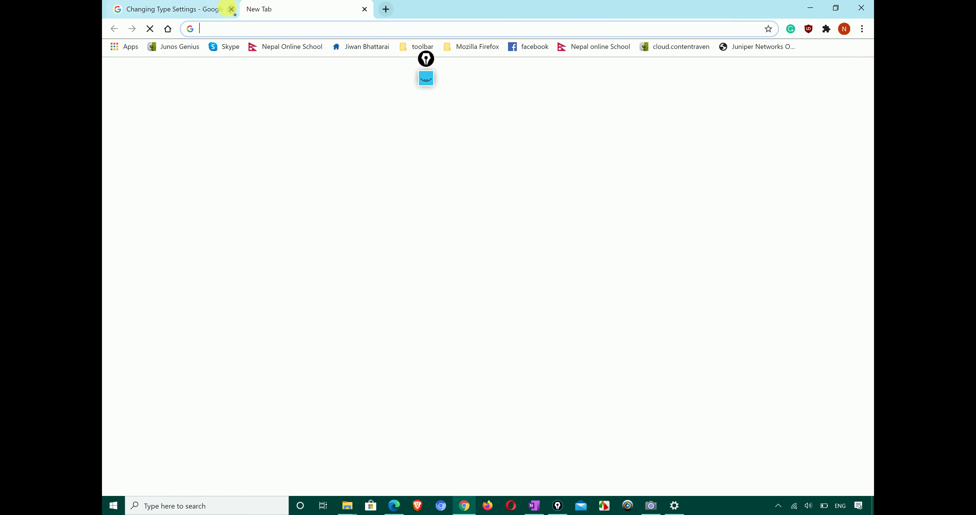
pyautogui.click(231, 10)
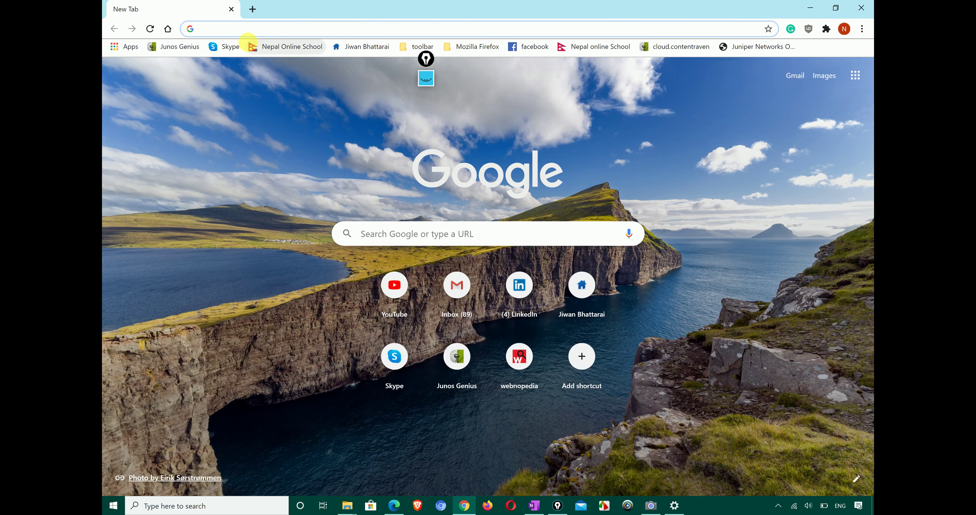
# Move the Chrome window onto the extended second display and back, then snap it beside the Camera view
pyautogui.doubleClick(289, 7)
pyautogui.moveTo(289, 7); pyautogui.dragTo(873, 170)
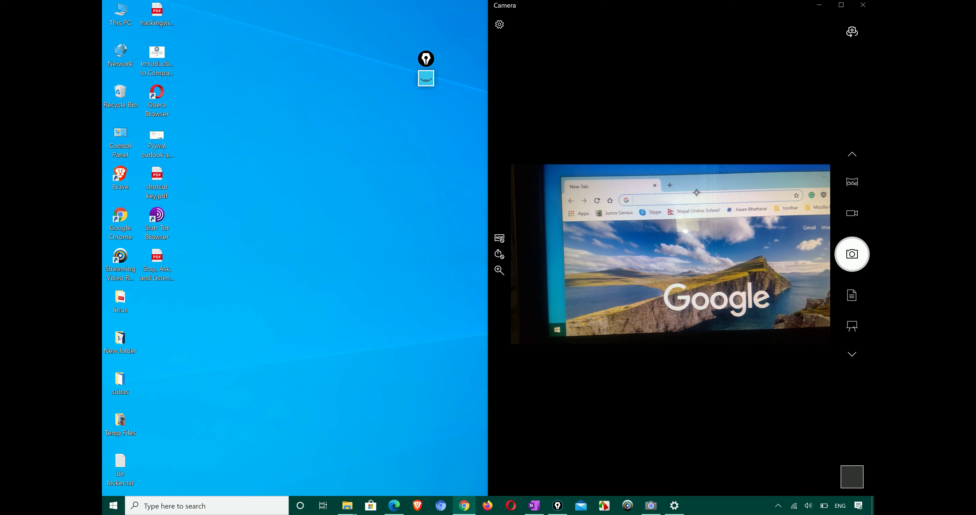
pyautogui.moveTo(871, 169); pyautogui.dragTo(873, 219)
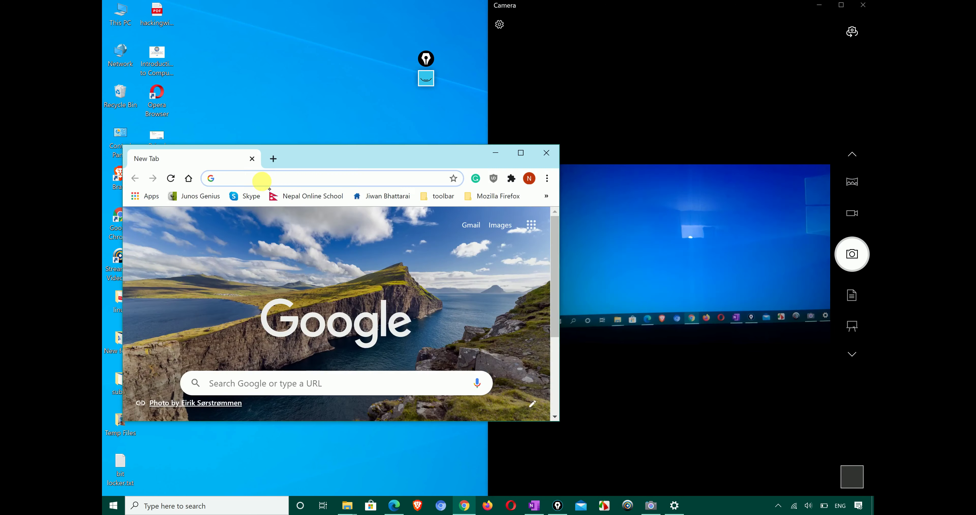
pyautogui.moveTo(261, 181); pyautogui.dragTo(103, 186)
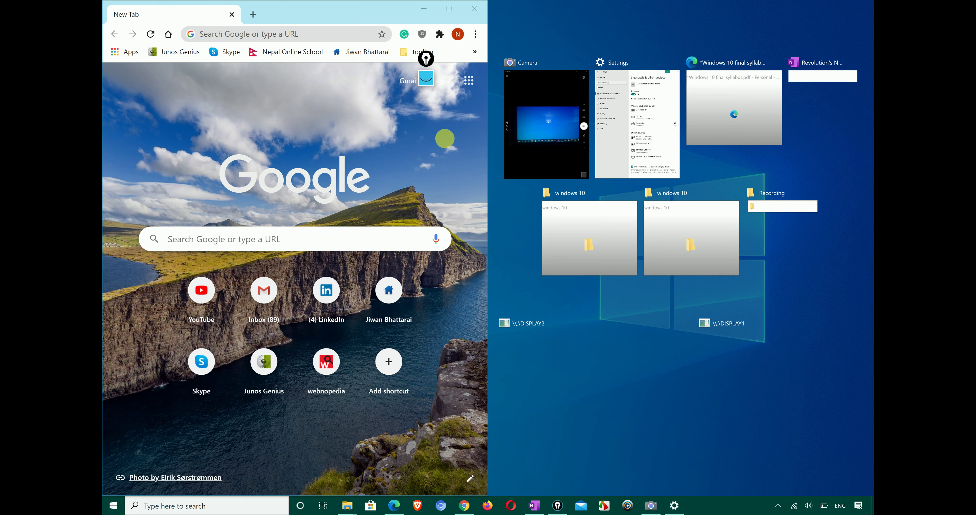
pyautogui.press('Return')
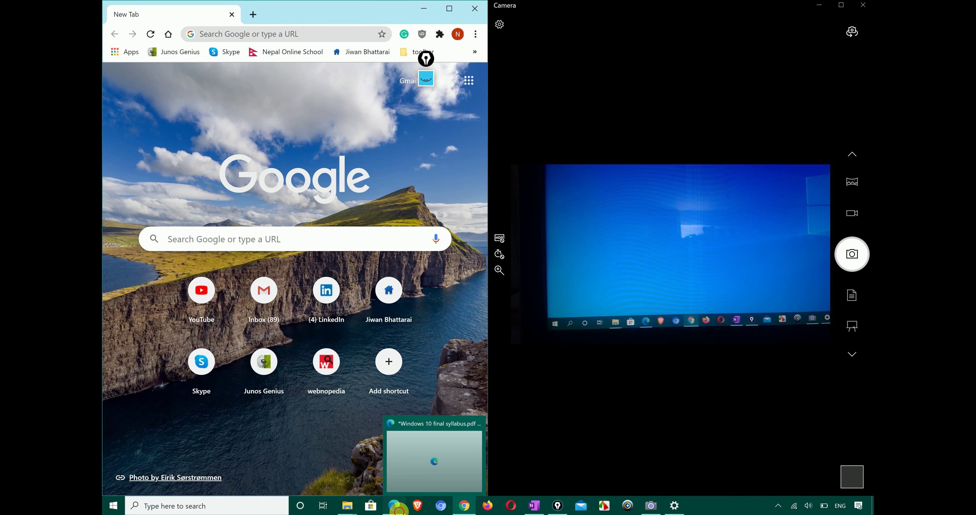
# Switch to the Windows 10 final syllabus PDF in Edge and draw freehand tick marks by topics 8.4 and 8.5
pyautogui.click(397, 509)
pyautogui.scroll(-3, 406, 300)
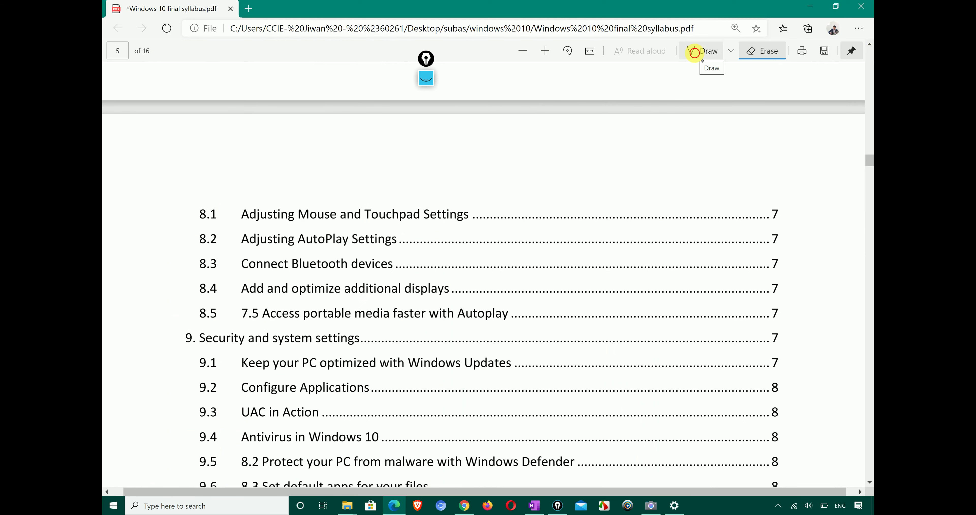
pyautogui.click(691, 52)
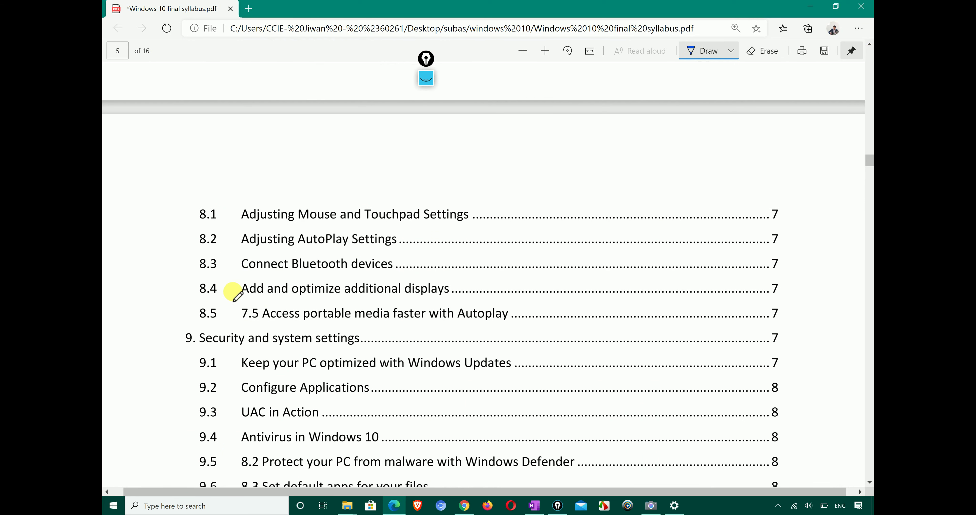
pyautogui.moveTo(233, 291); pyautogui.dragTo(239, 300)
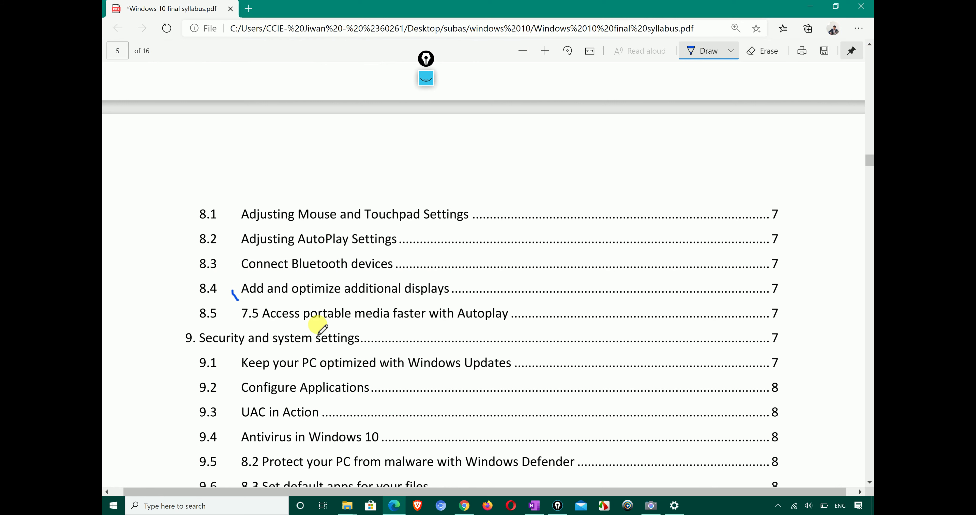
pyautogui.moveTo(315, 331); pyautogui.dragTo(407, 297)
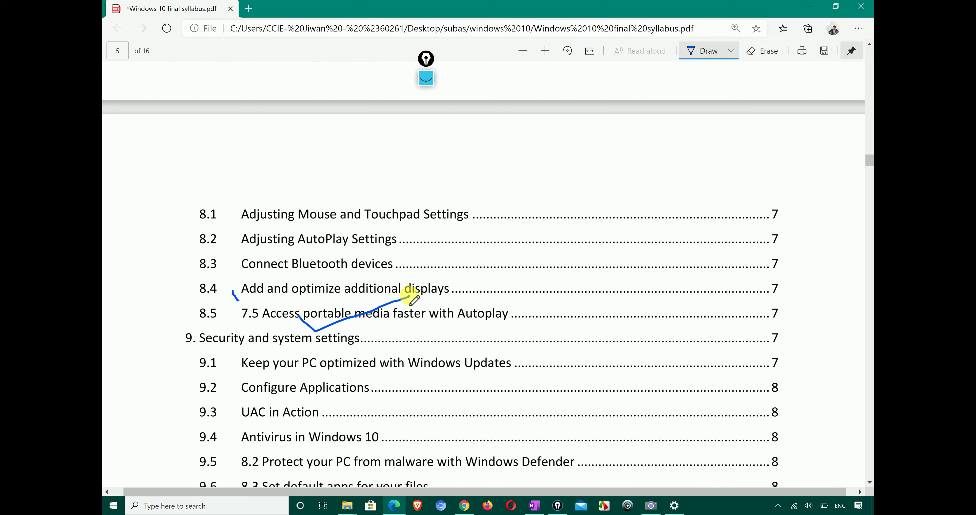
# Minimize the syllabus PDF and close both the Camera app and the Chrome window
pyautogui.click(810, 6)
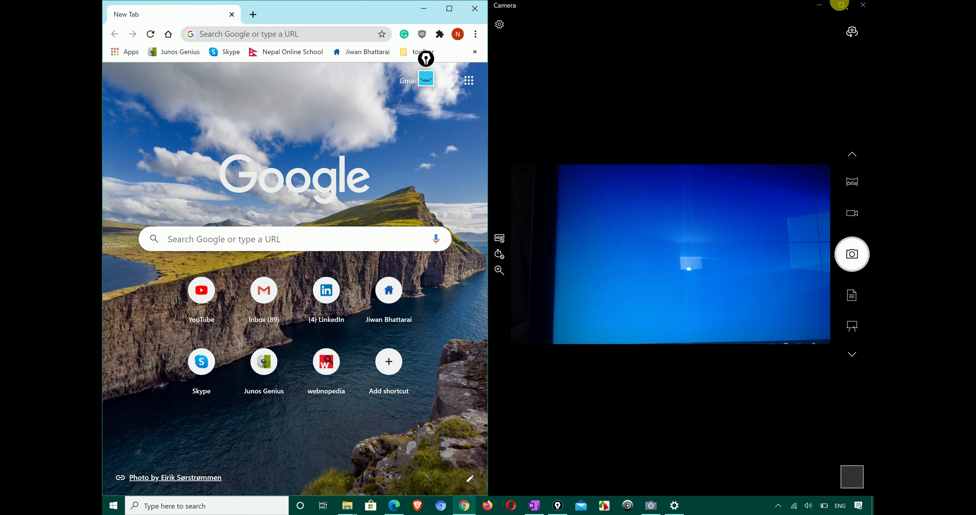
pyautogui.click(865, 6)
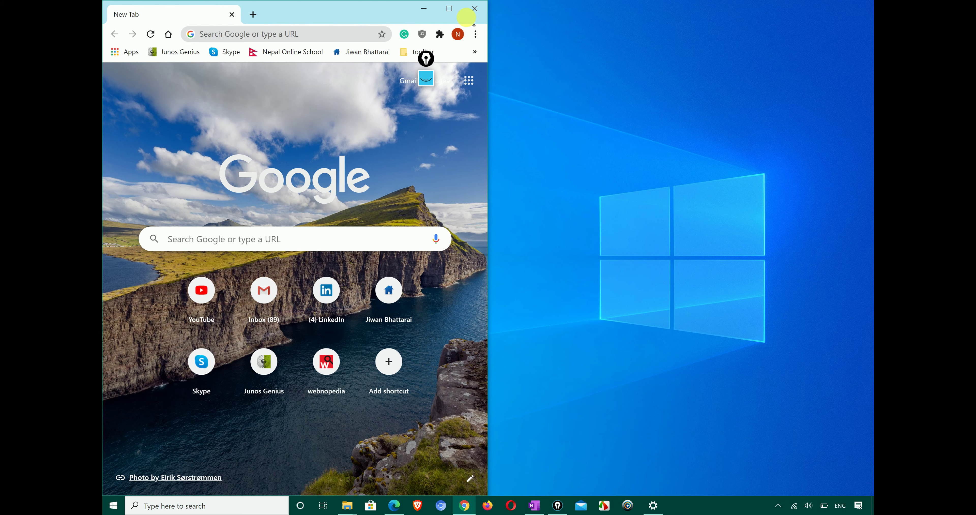
pyautogui.click(473, 9)
# View the contents of the Seagate Expansion Drive (D:) without scanning it, and close its folder window
pyautogui.click(774, 456)
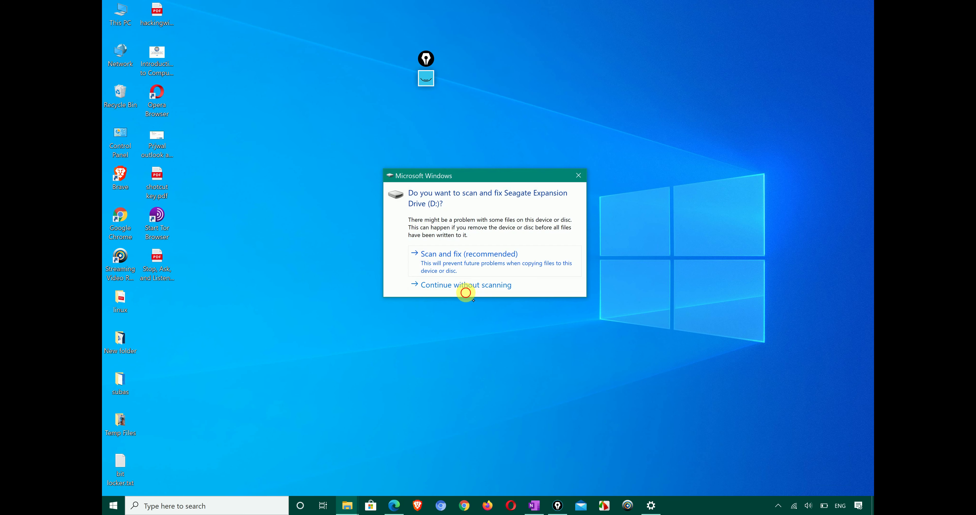
pyautogui.click(486, 293)
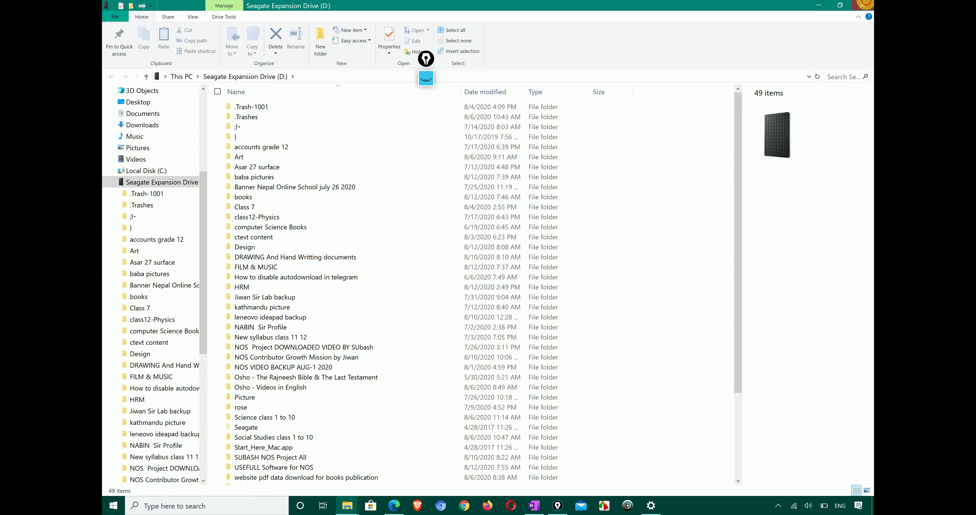
pyautogui.click(862, 6)
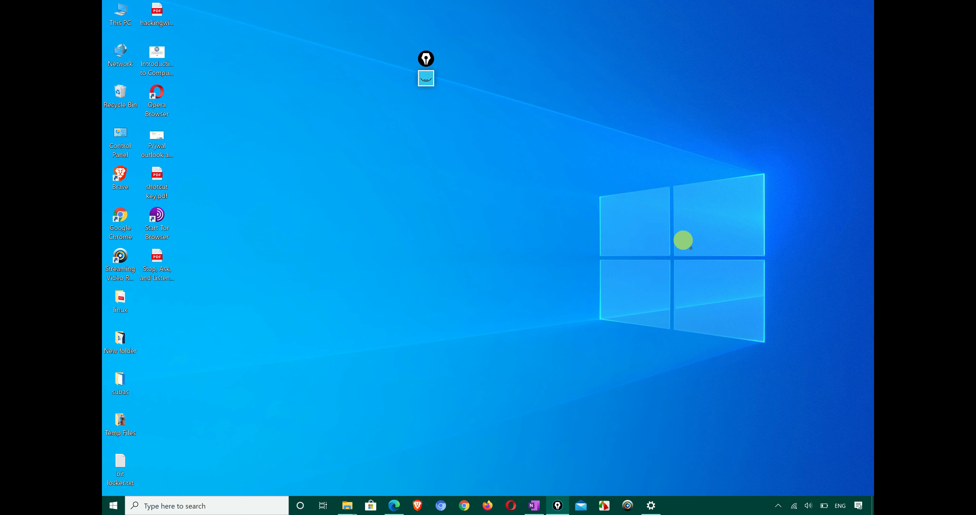
# Search Windows for "control panel" and open the Control Panel
pyautogui.press('super')
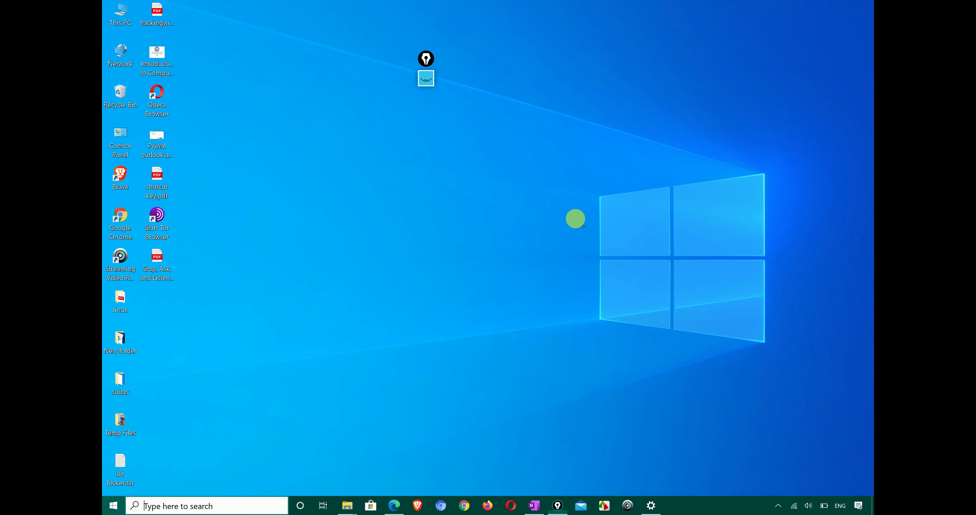
pyautogui.press('super')
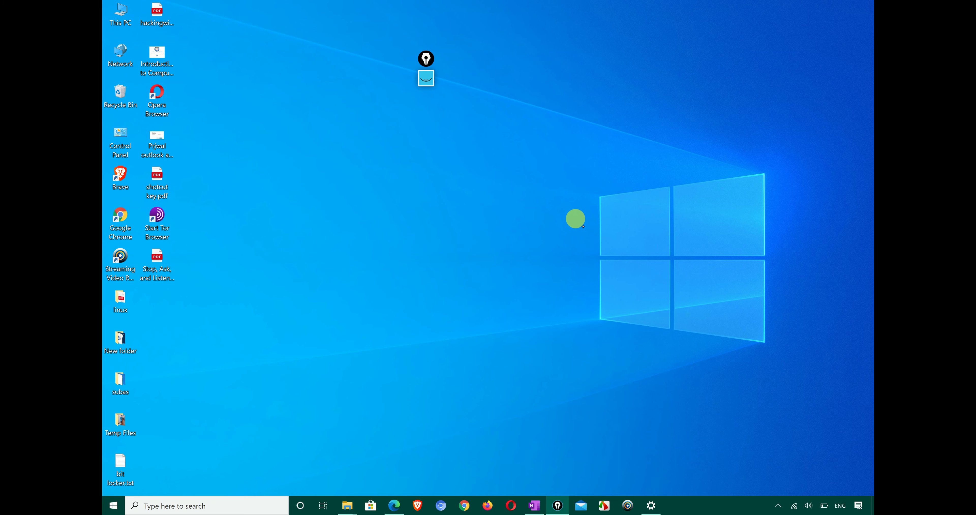
pyautogui.press('super')
pyautogui.write('control panel')
pyautogui.click(375, 315)
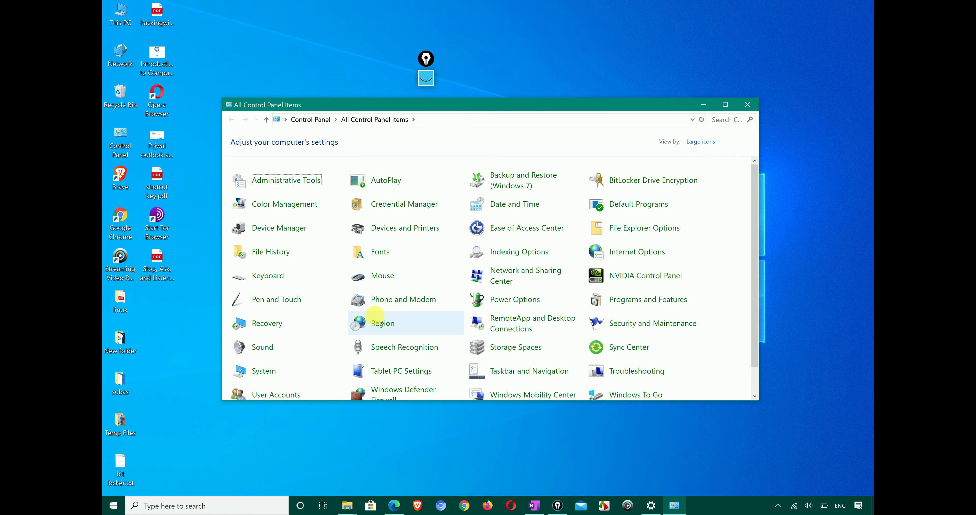
# Open the AutoPlay settings and examine the default actions for each type of media and device
pyautogui.click(386, 184)
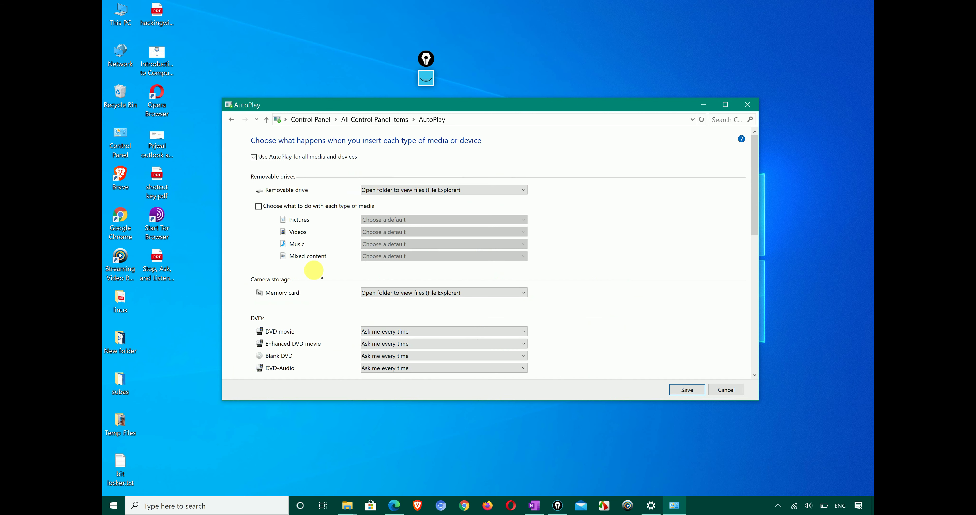
pyautogui.scroll(-10, 325, 284)
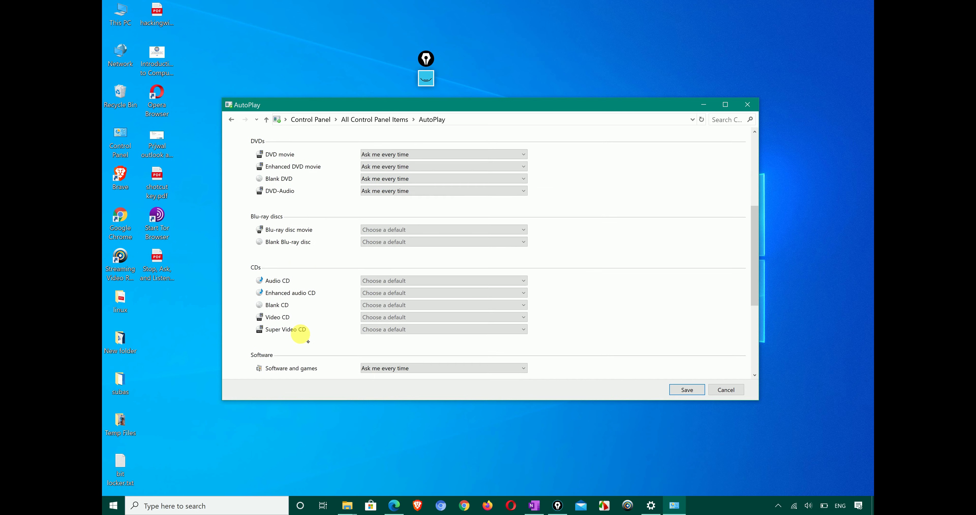
pyautogui.scroll(-2, 306, 341)
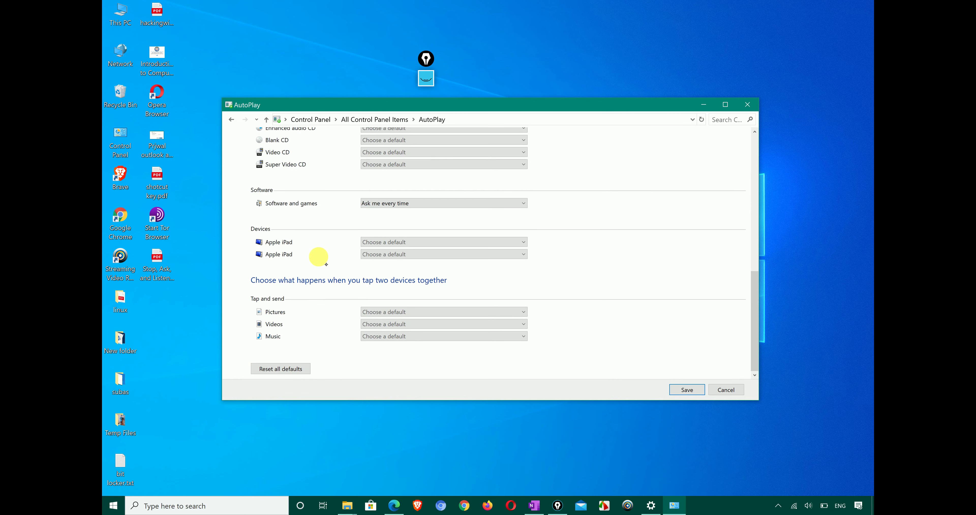
# Examine the available default actions for removable drives in the AutoPlay settings without changing the selection
pyautogui.scroll(12, 301, 318)
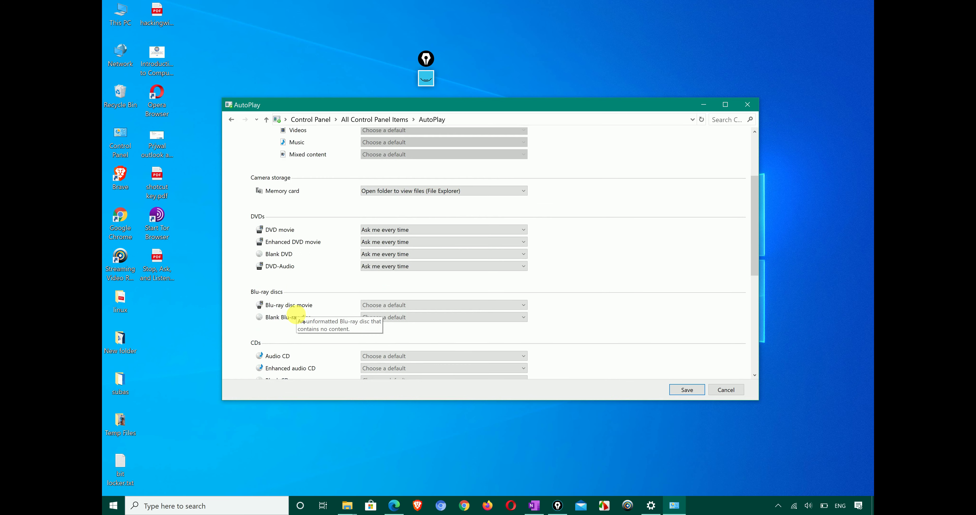
pyautogui.scroll(1, 303, 321)
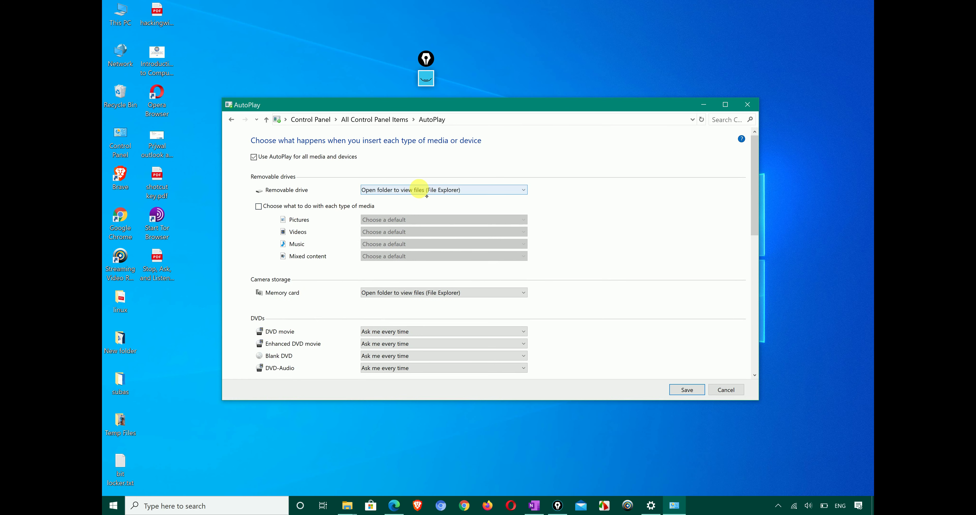
pyautogui.click(419, 189)
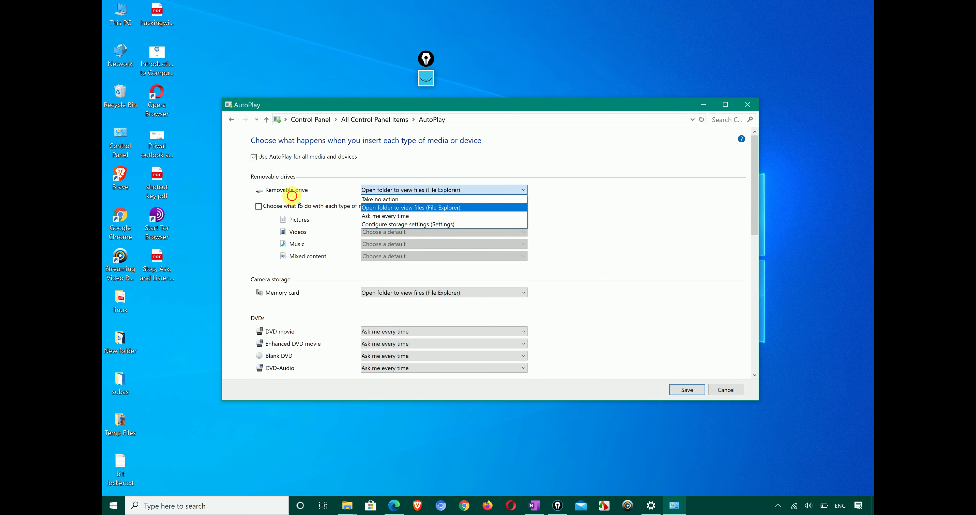
pyautogui.click(292, 196)
# Enable separate actions for each type of removable media and set Videos to Play video files (VideoLAN VLC media player)
pyautogui.click(258, 207)
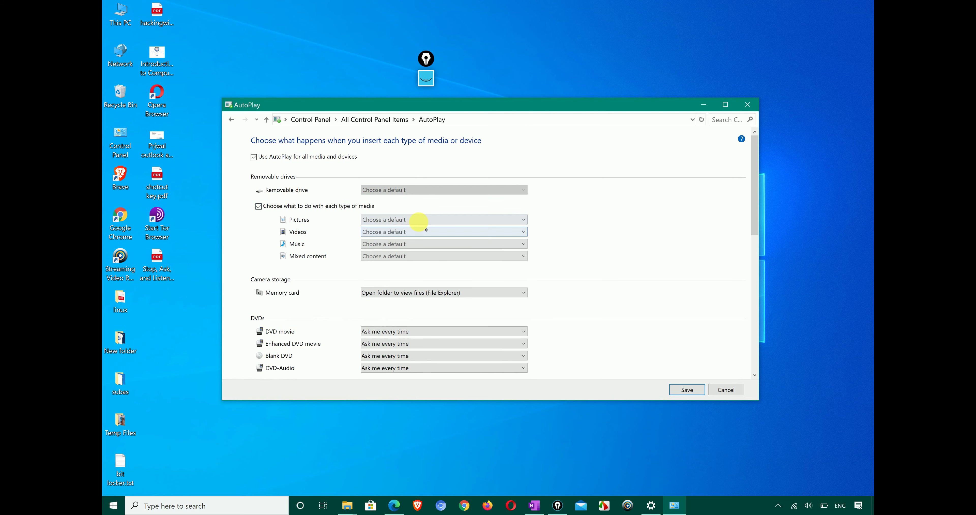
pyautogui.click(419, 220)
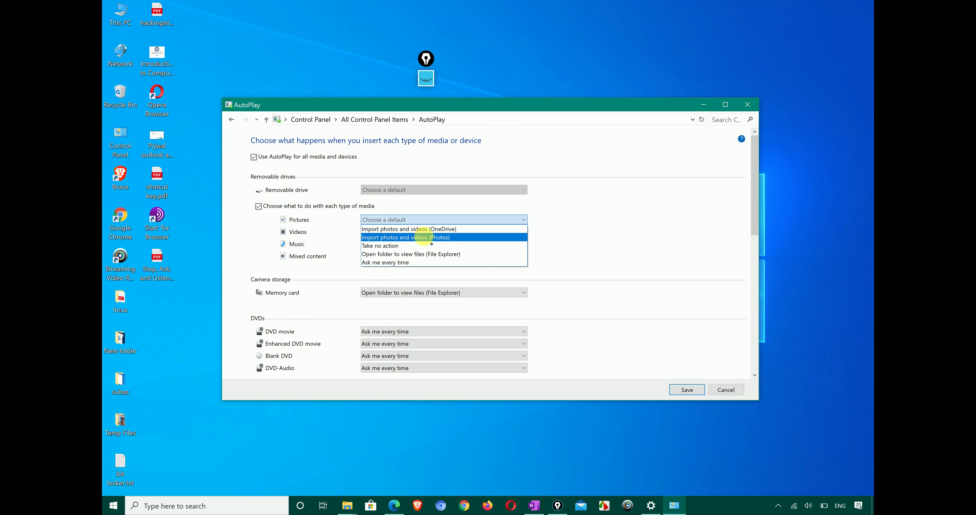
pyautogui.click(325, 224)
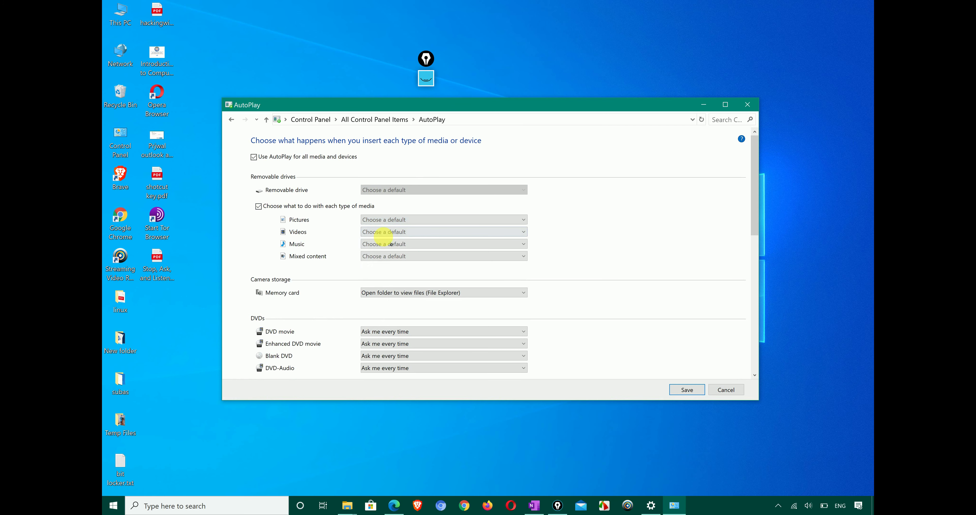
pyautogui.click(393, 235)
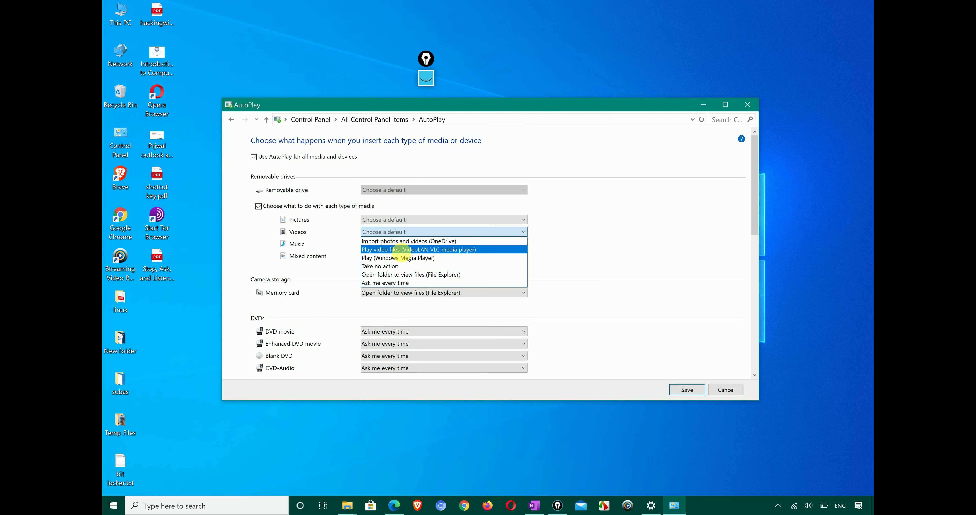
pyautogui.click(402, 249)
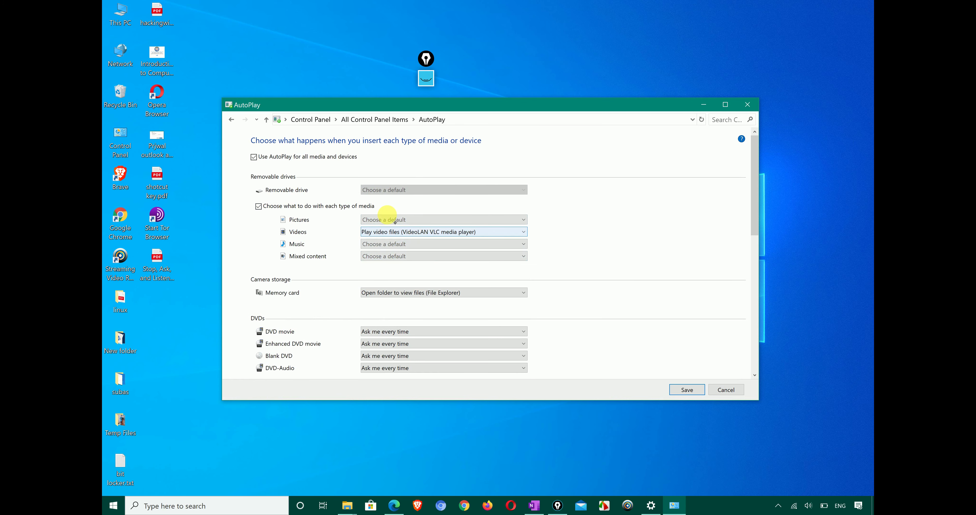
# Turn off the separate actions per media type and set the removable drive default to Configure storage settings (Settings)
pyautogui.click(259, 206)
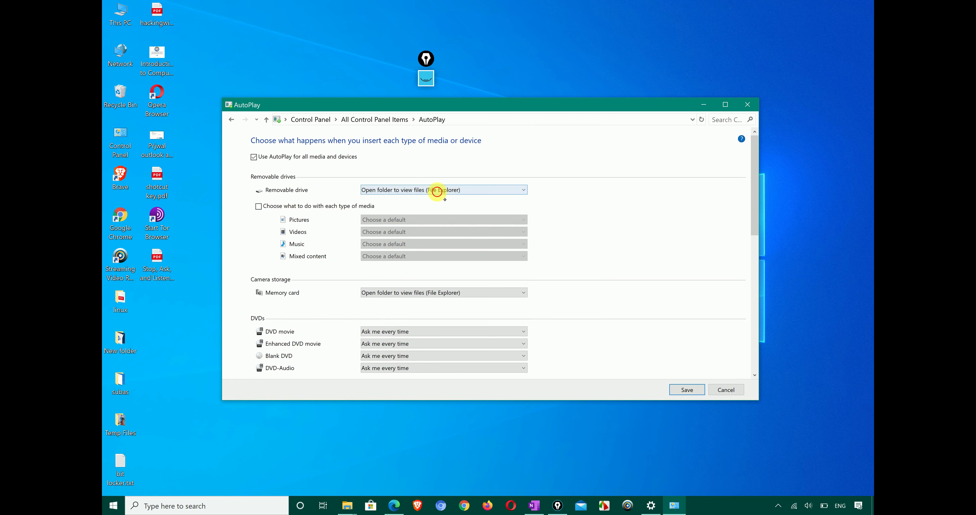
pyautogui.click(440, 189)
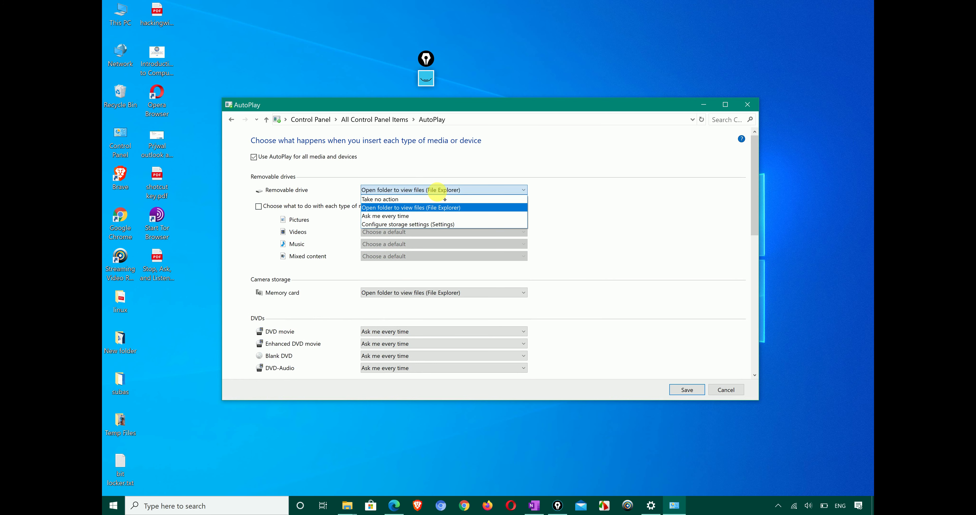
pyautogui.click(420, 224)
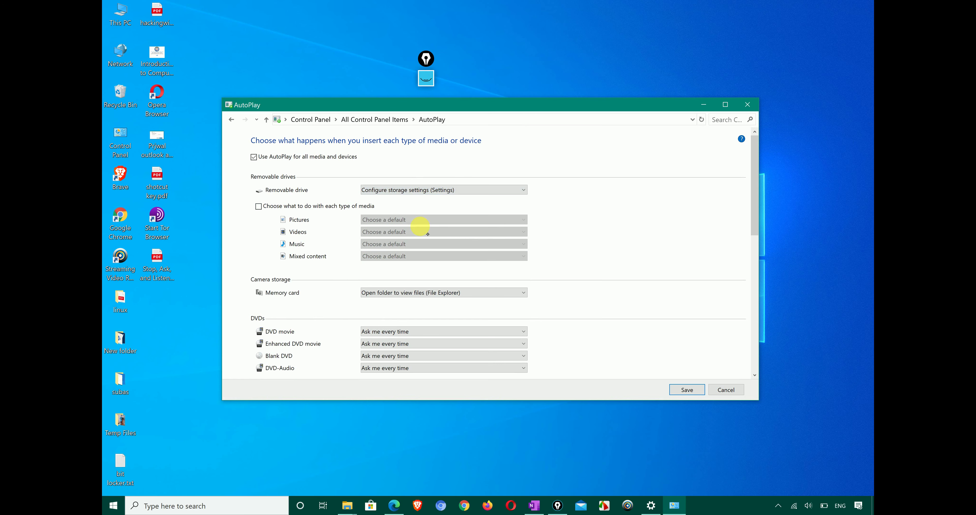
# Enable separate actions per media type, setting Videos to Take no action and Pictures to Open folder to view files (File Explorer)
pyautogui.click(329, 205)
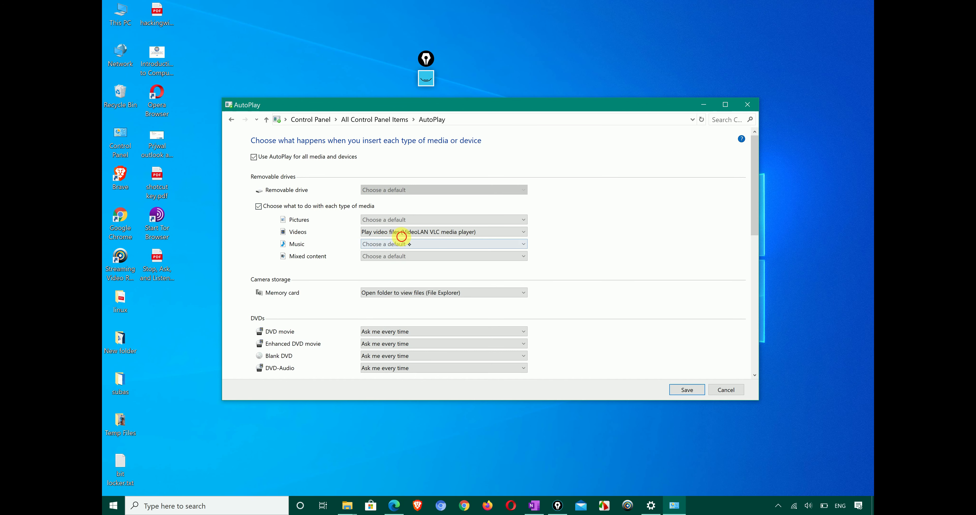
pyautogui.click(414, 232)
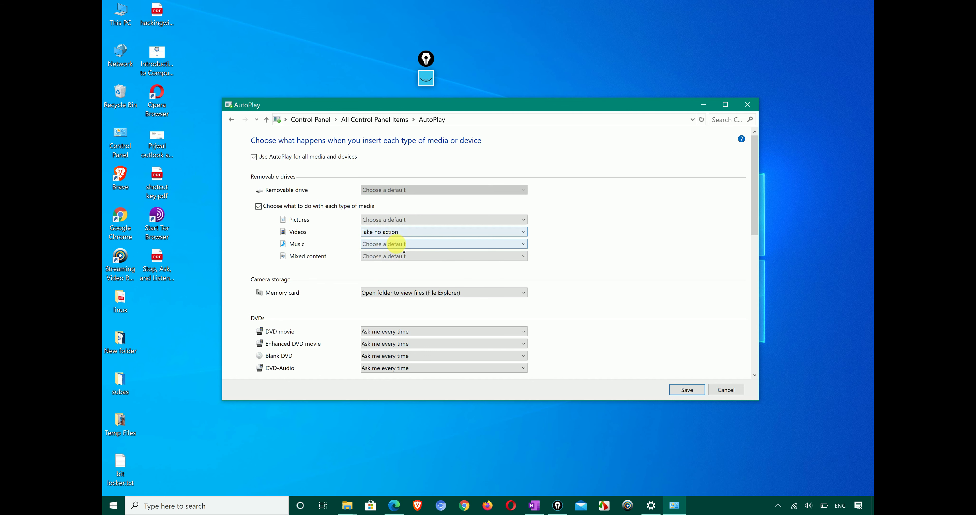
pyautogui.click(405, 219)
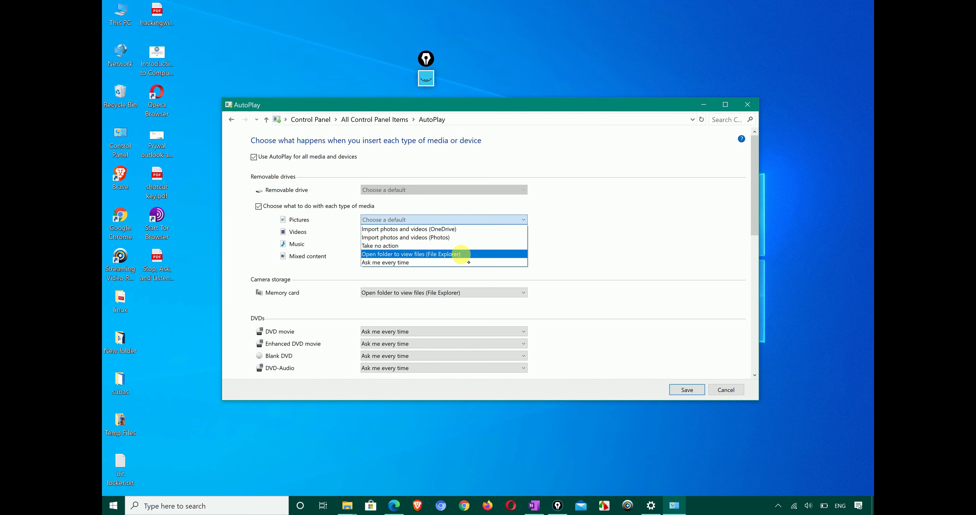
pyautogui.click(461, 253)
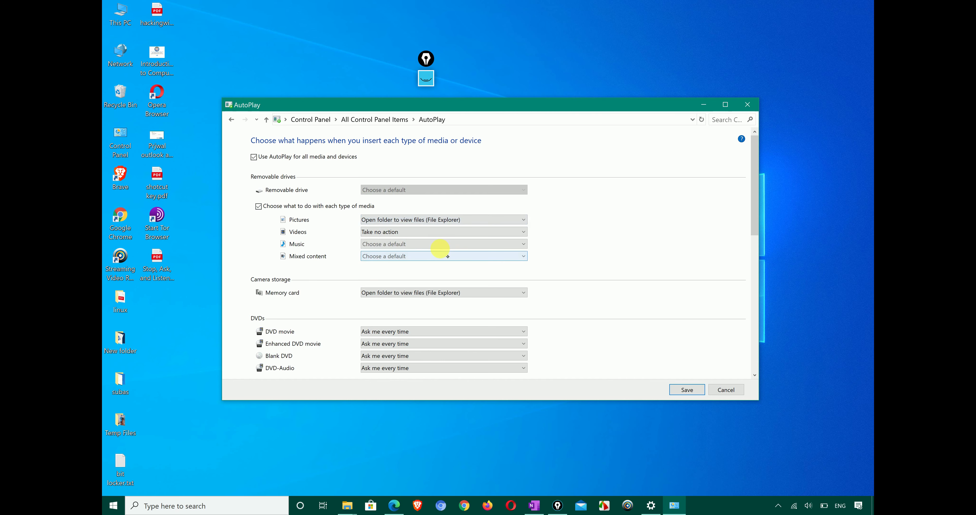
# Set Music to Play (Windows Media Player), save the AutoPlay settings and close the Control Panel
pyautogui.click(442, 245)
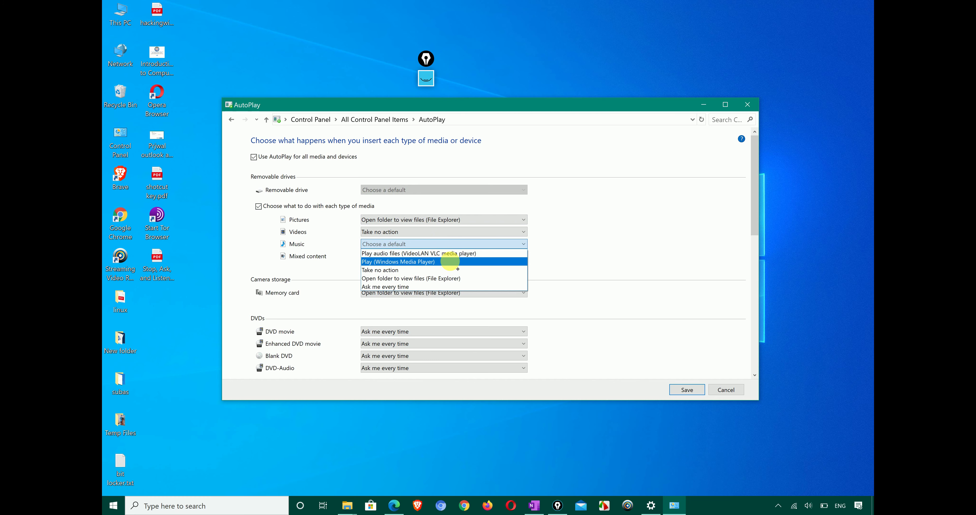
pyautogui.click(449, 261)
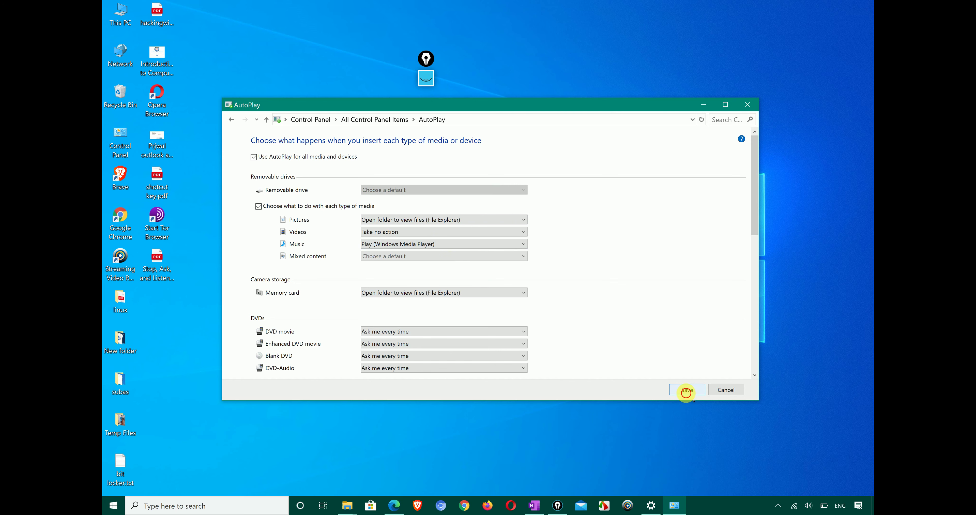
pyautogui.click(686, 392)
pyautogui.click(747, 104)
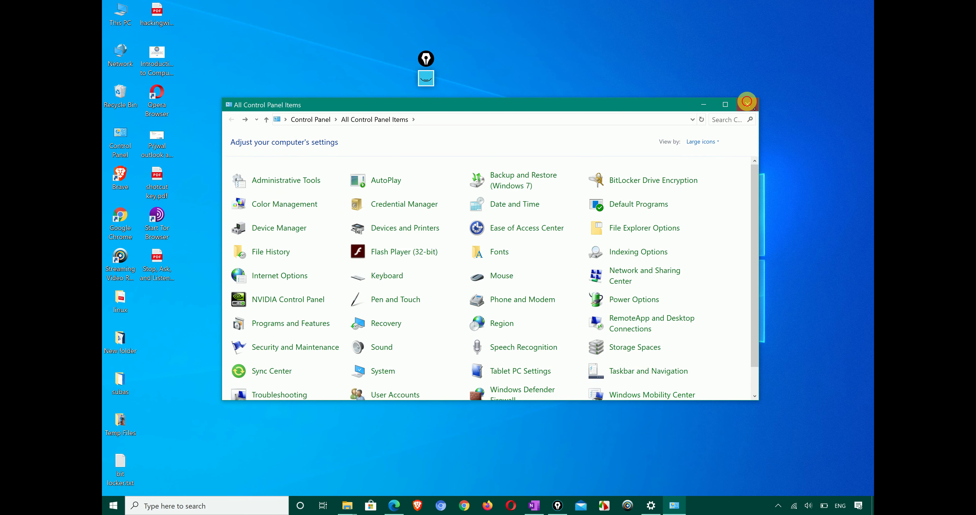
# Safely eject the Expansion device holding the Seagate Expansion Drive (D:) from the hidden system tray items
pyautogui.click(778, 505)
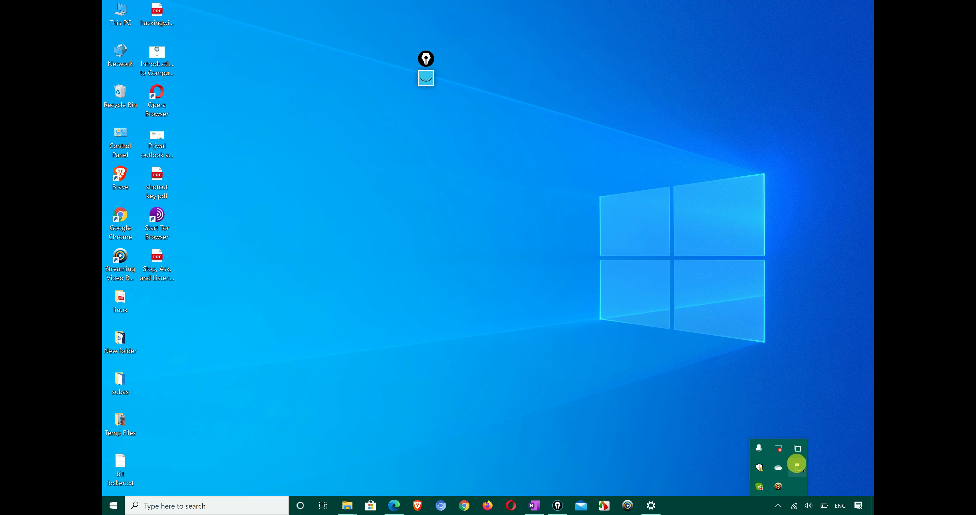
pyautogui.click(609, 329)
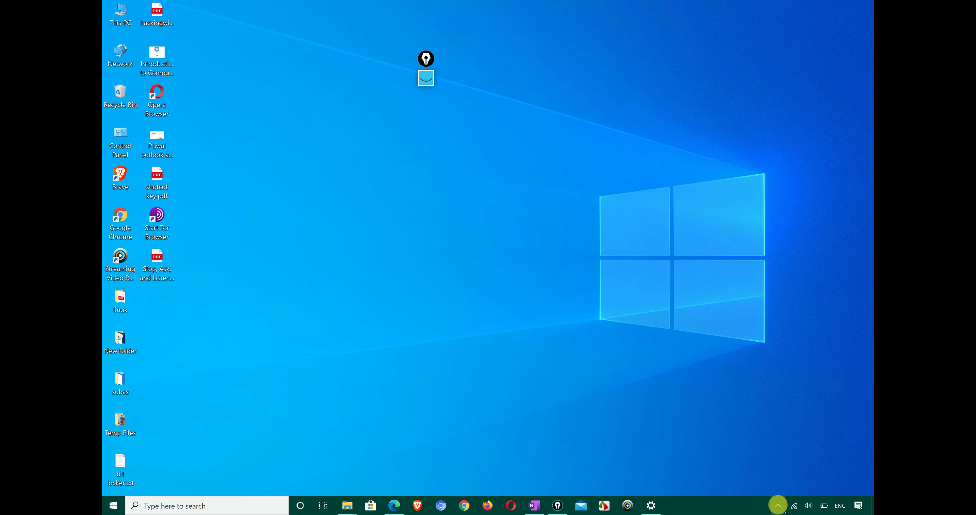
pyautogui.click(778, 506)
pyautogui.rightClick(799, 466)
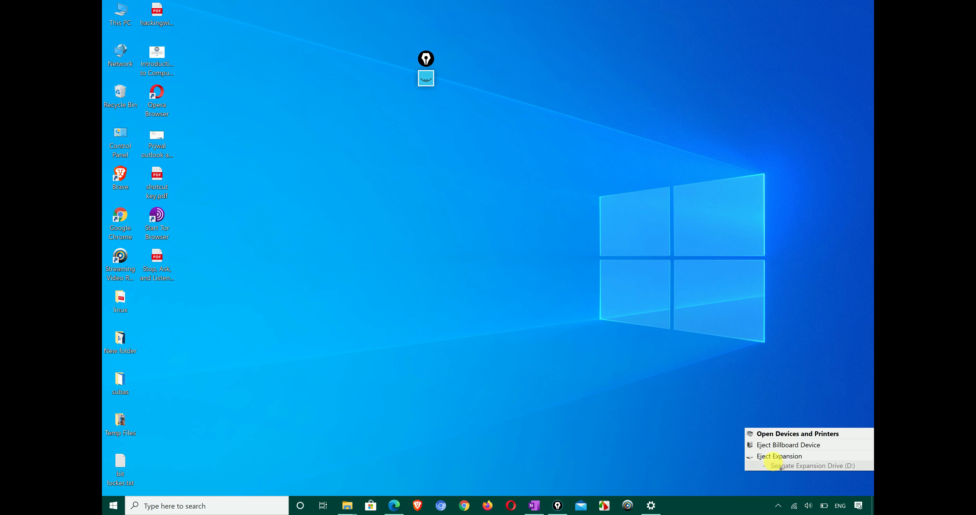
pyautogui.click(775, 456)
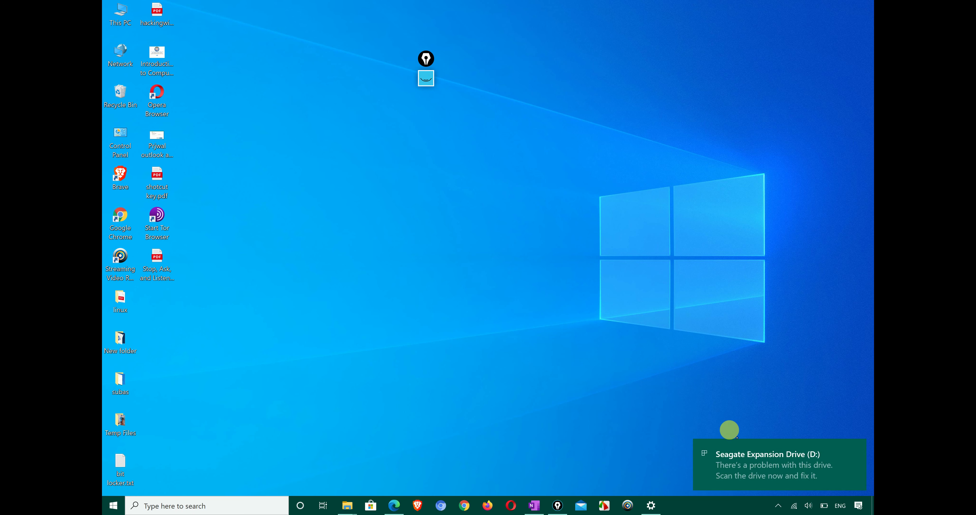
# Continue without scanning the reconnected Seagate Expansion Drive (D:) and open its AutoPlay action choices from the notification
pyautogui.click(763, 471)
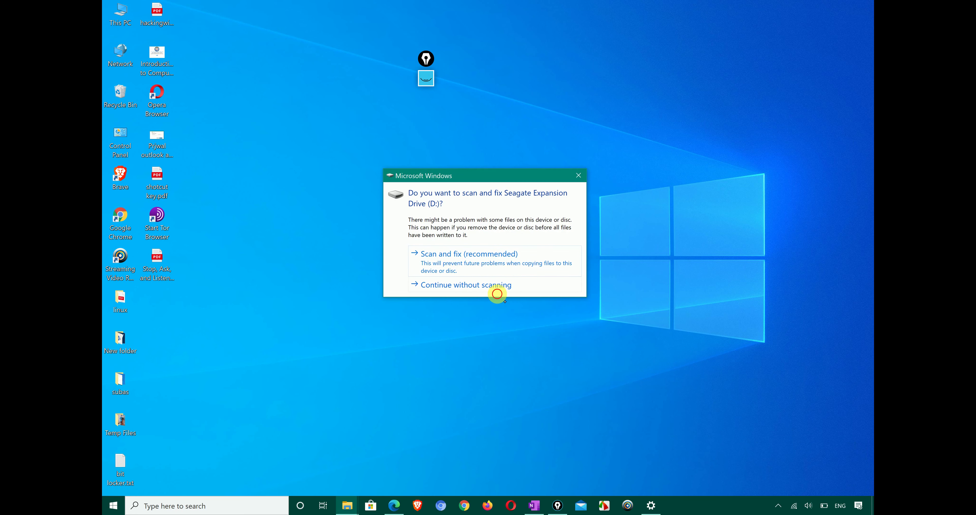
pyautogui.click(501, 292)
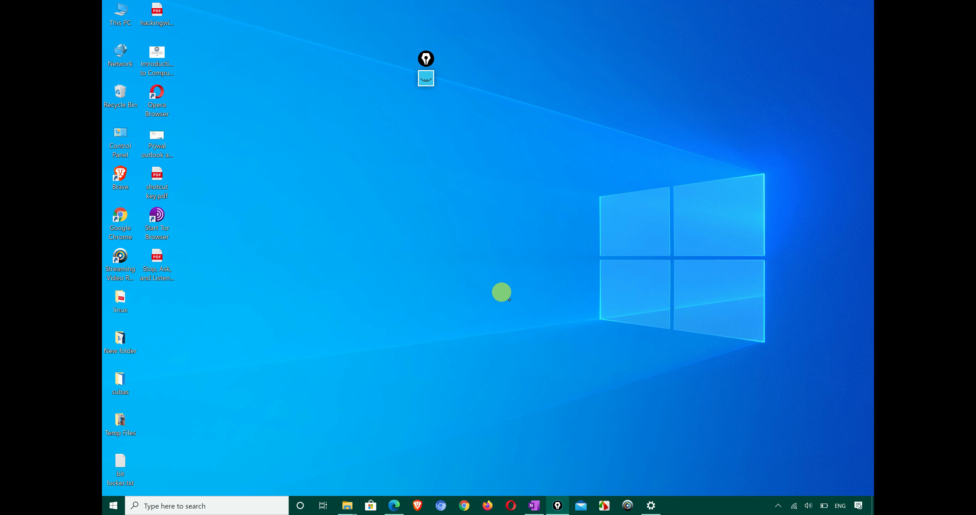
pyautogui.rightClick(555, 307)
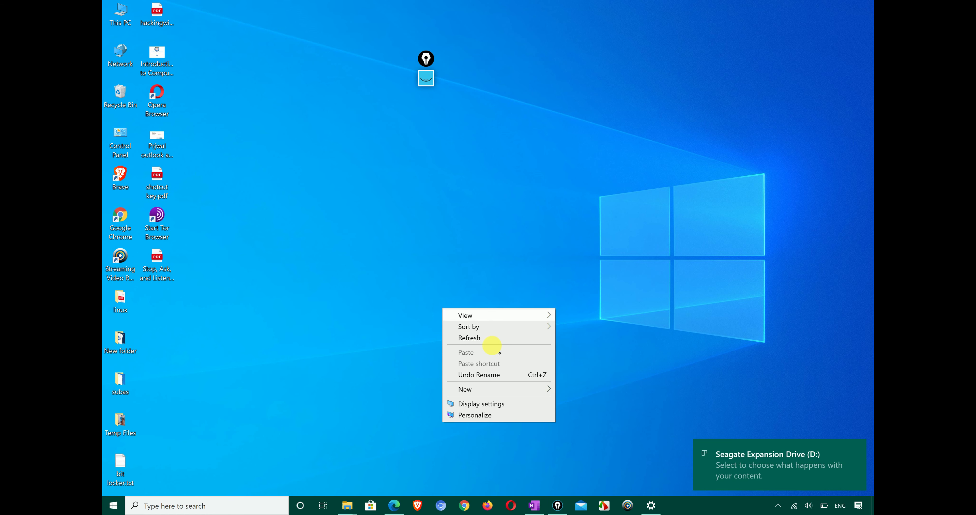
pyautogui.click(731, 458)
pyautogui.click(751, 465)
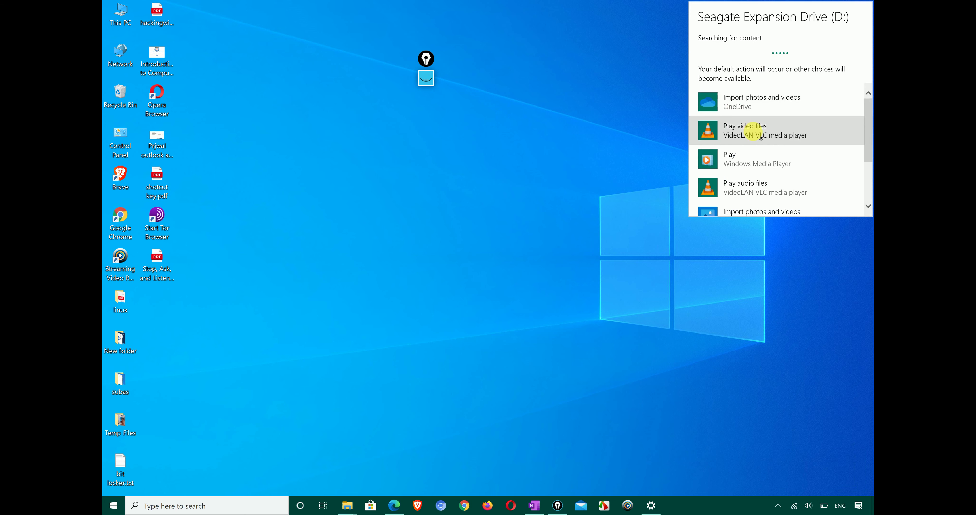
# Examine the AutoPlay actions offered for the Seagate Expansion Drive (D:) and dismiss the list without choosing one
pyautogui.scroll(-2, 759, 136)
pyautogui.scroll(-2, 761, 139)
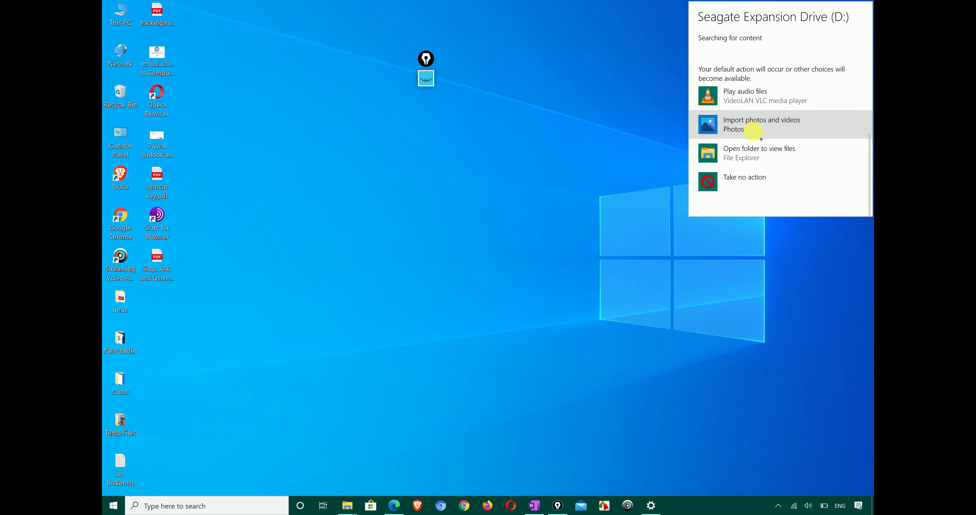
pyautogui.scroll(5, 760, 139)
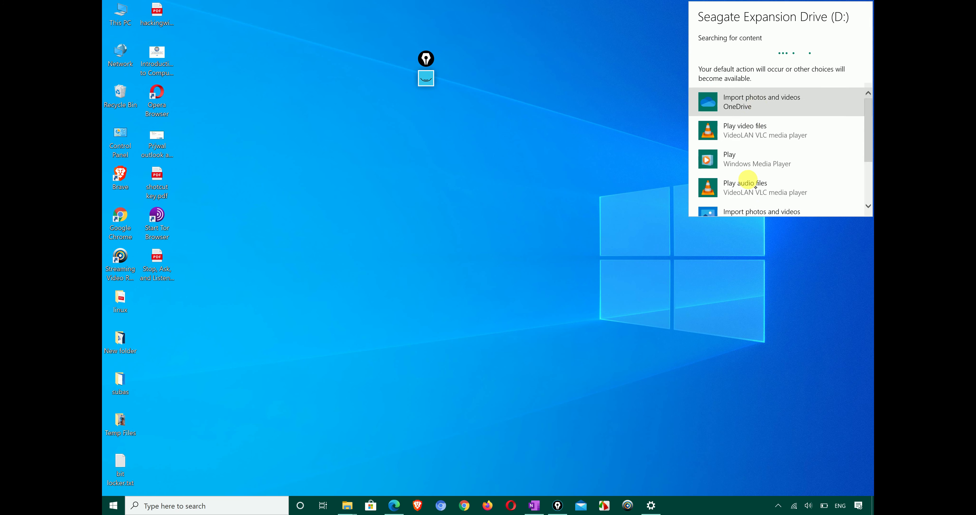
pyautogui.scroll(-3, 754, 186)
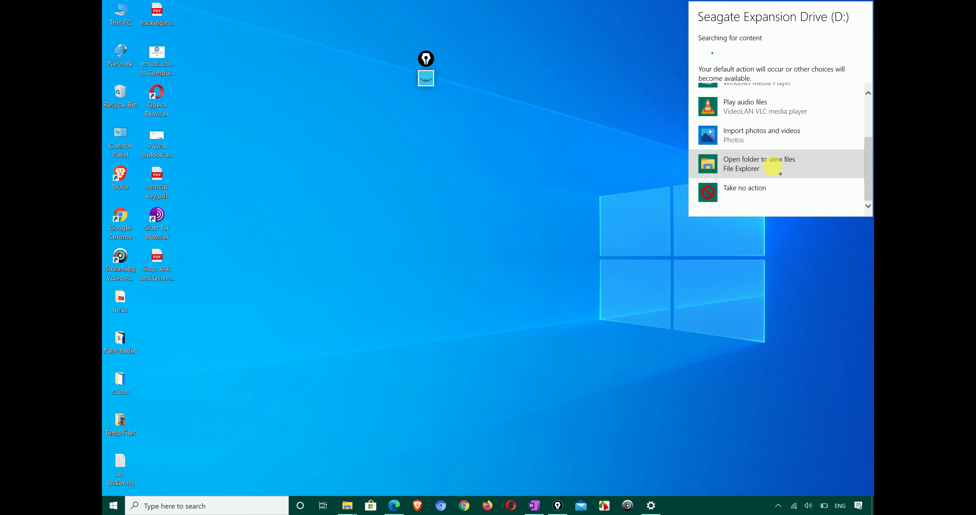
pyautogui.scroll(3, 781, 172)
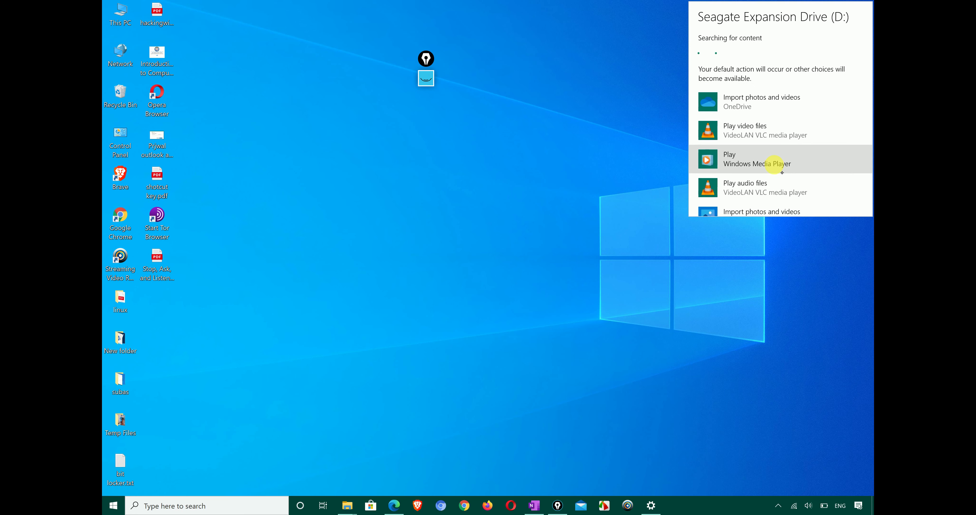
pyautogui.click(460, 56)
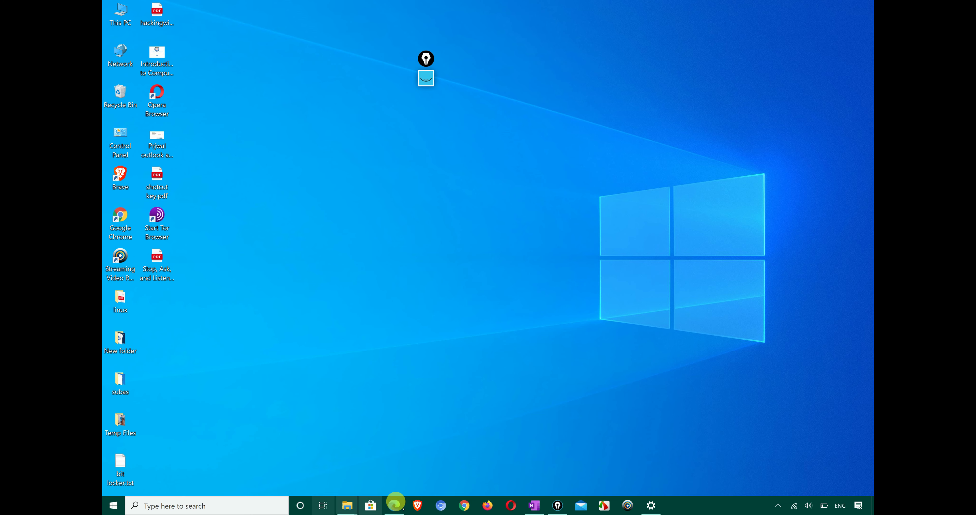
# Switch to the Windows 10 final syllabus PDF in Microsoft Edge and draw tick marks beside heading 9 and items 9.7 to 9.8
pyautogui.click(394, 504)
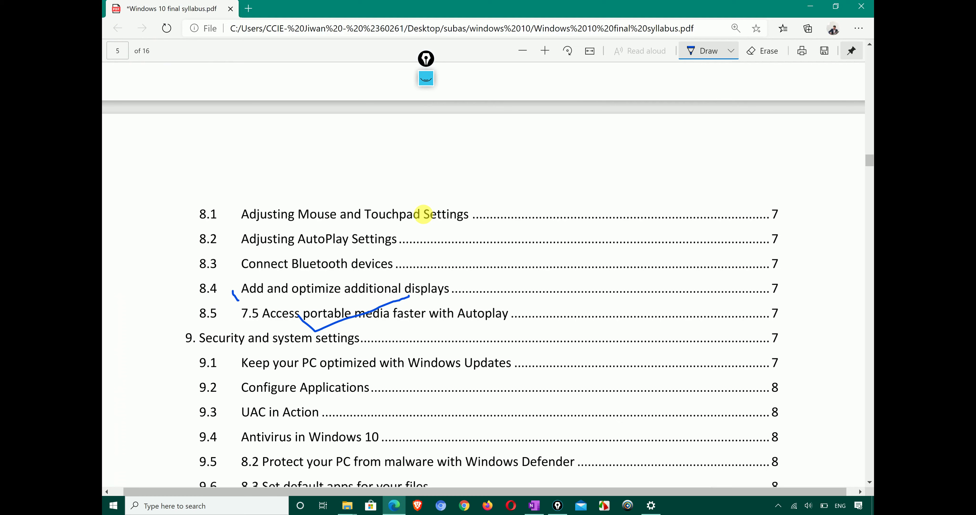
pyautogui.scroll(-2, 428, 214)
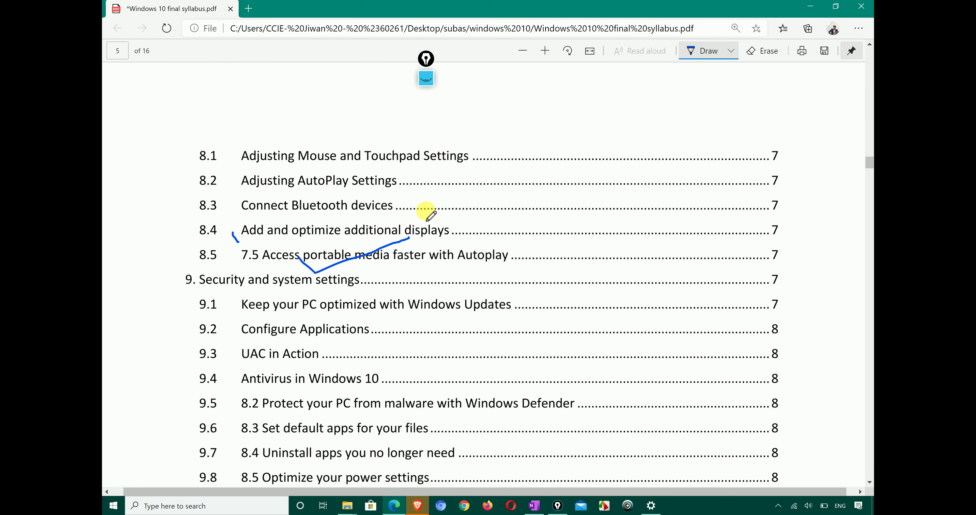
pyautogui.scroll(-1, 425, 212)
pyautogui.moveTo(157, 250)
pyautogui.mouseDown()
pyautogui.moveTo(160, 262)
pyautogui.moveTo(267, 233)
pyautogui.mouseUp()
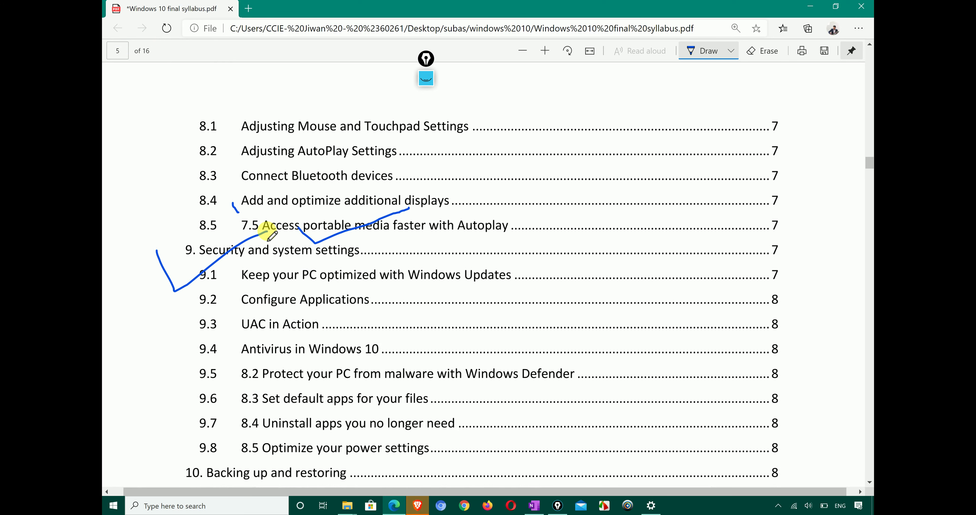
pyautogui.scroll(-2, 335, 360)
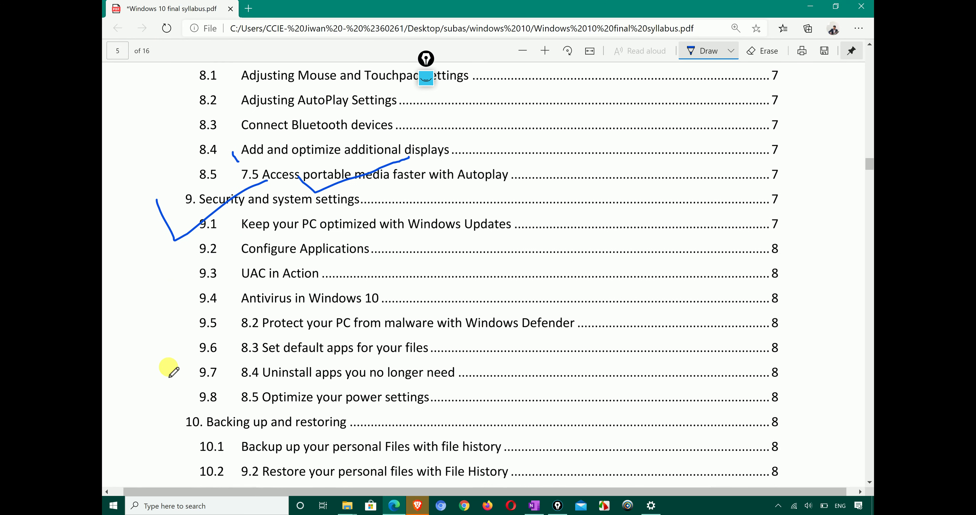
pyautogui.moveTo(168, 366); pyautogui.dragTo(315, 360)
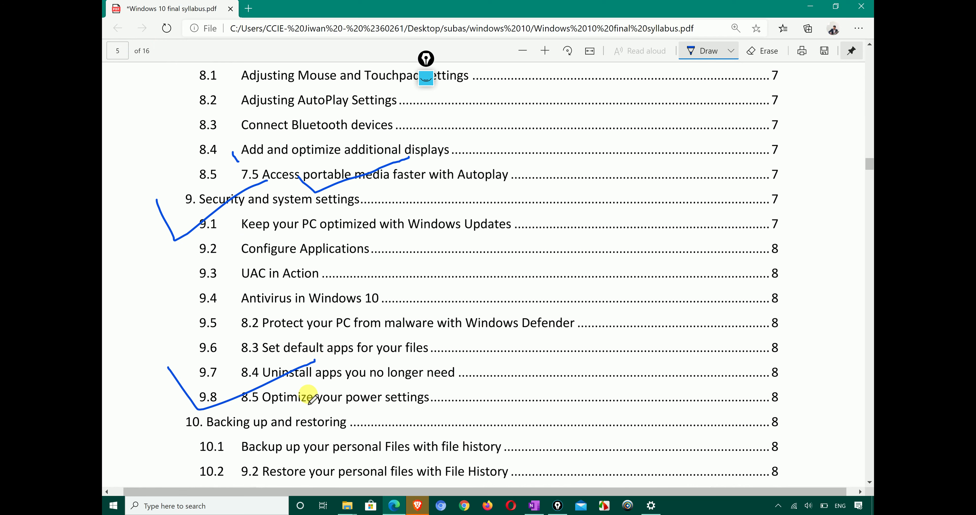